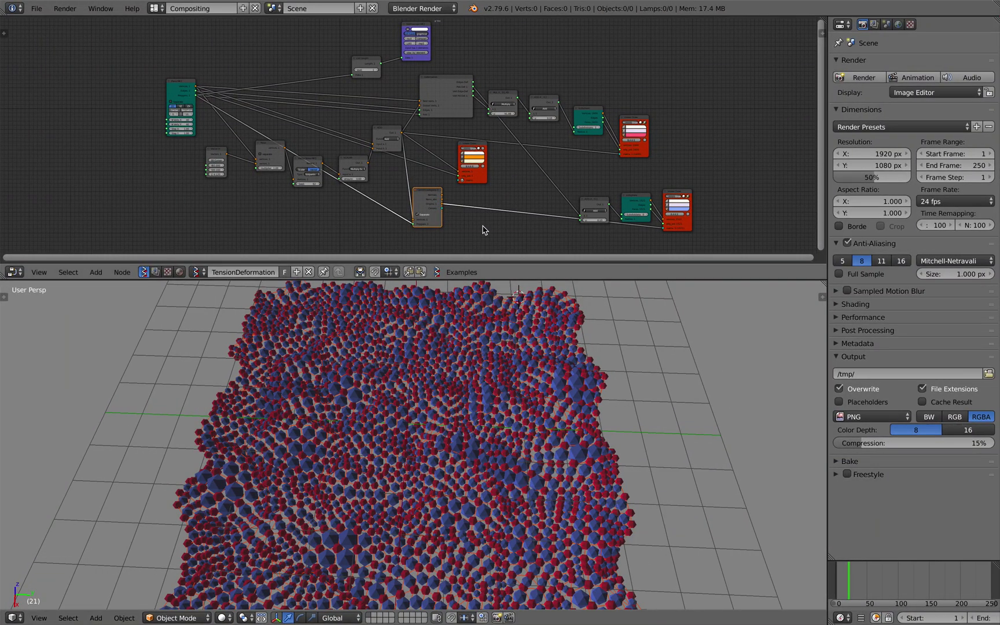
{"action": "scroll", "coordinate": [458, 162], "scroll_direction": "up", "scroll_amount": 1}
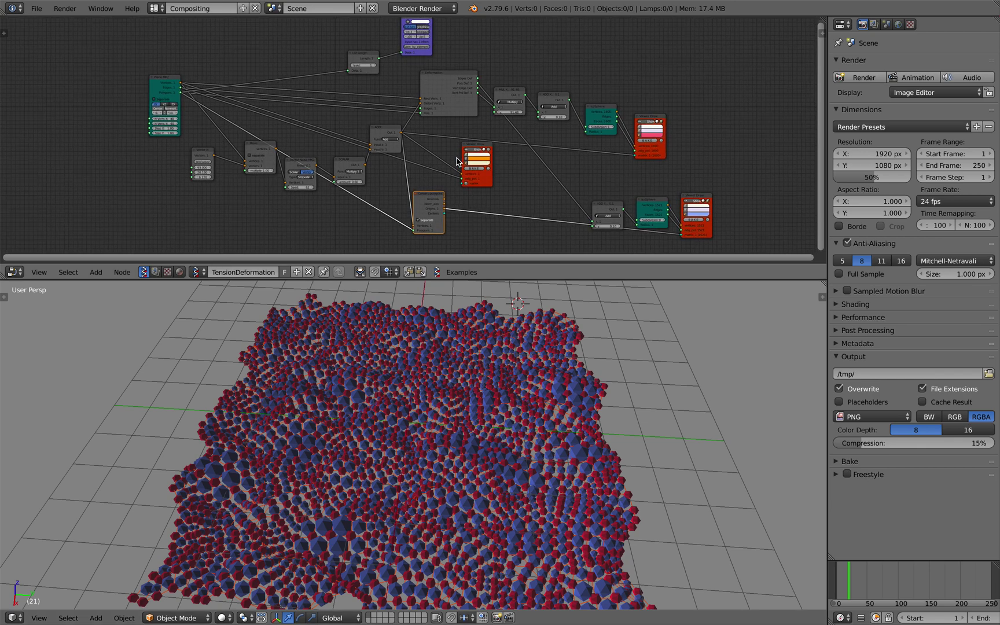
{"action": "scroll", "coordinate": [457, 163], "scroll_direction": "up", "scroll_amount": 2}
{"action": "scroll", "coordinate": [457, 162], "scroll_direction": "up", "scroll_amount": 1}
{"action": "scroll", "coordinate": [457, 162], "scroll_direction": "up", "scroll_amount": 1}
{"action": "scroll", "coordinate": [519, 66], "scroll_direction": "up", "scroll_amount": 1}
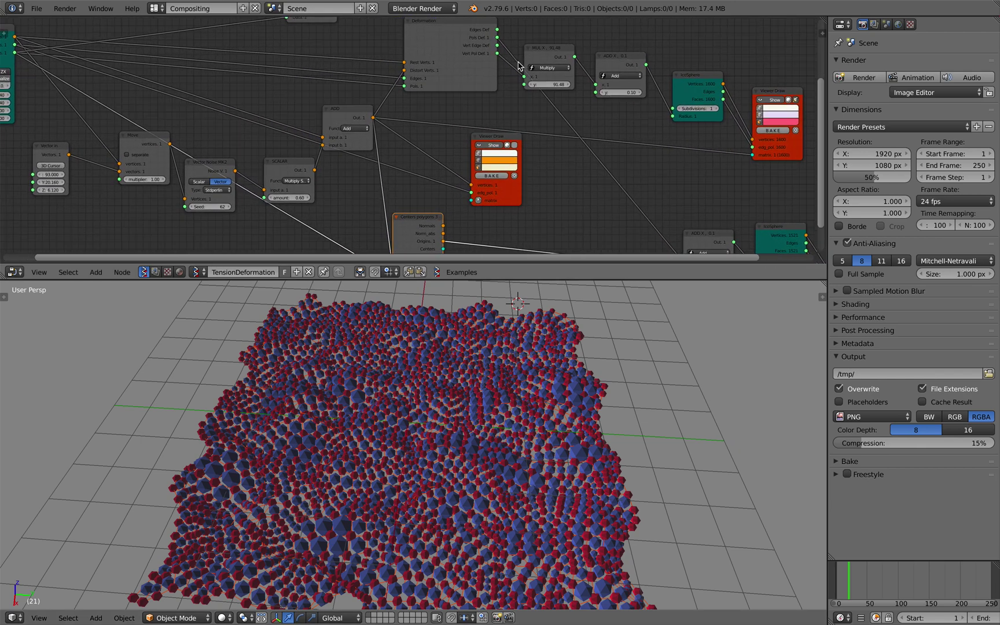
{"action": "scroll", "coordinate": [519, 66], "scroll_direction": "up", "scroll_amount": 1}
{"action": "scroll", "coordinate": [462, 60], "scroll_direction": "up", "scroll_amount": 1}
{"action": "scroll", "coordinate": [462, 59], "scroll_direction": "up", "scroll_amount": 1}
{"action": "scroll", "coordinate": [461, 59], "scroll_direction": "up", "scroll_amount": 2}
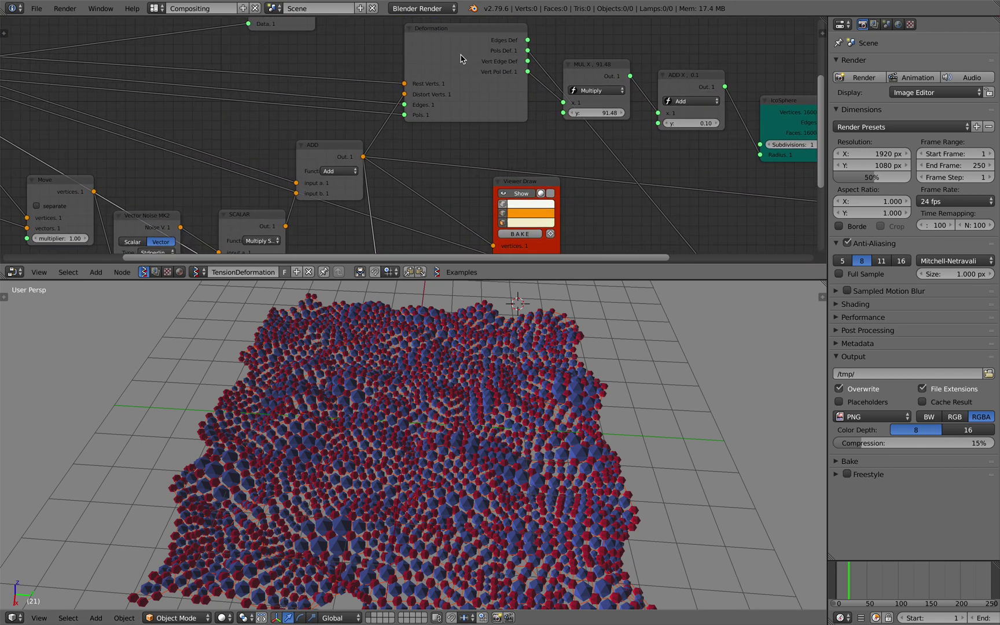
{"action": "scroll", "coordinate": [460, 59], "scroll_direction": "up", "scroll_amount": 1}
{"action": "scroll", "coordinate": [461, 58], "scroll_direction": "up", "scroll_amount": 1}
{"action": "scroll", "coordinate": [461, 59], "scroll_direction": "up", "scroll_amount": 1}
{"action": "scroll", "coordinate": [461, 59], "scroll_direction": "up", "scroll_amount": 1}
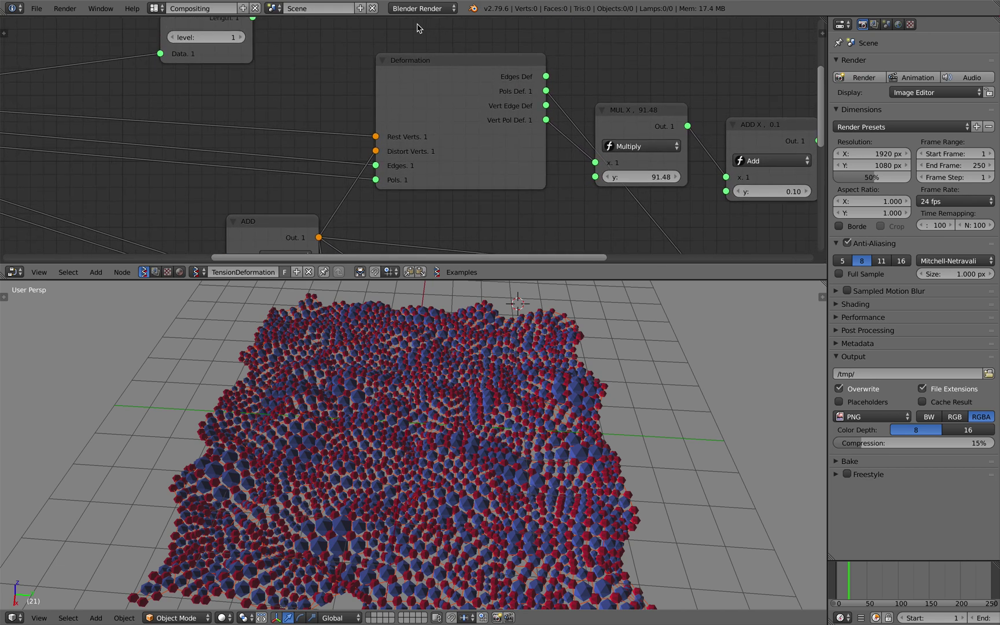
Inspect the Deformation node and its deformed sphere sheet, then bring up the pull request page
{"action": "left_click_drag", "start_coordinate": [450, 70], "coordinate": [450, 77]}
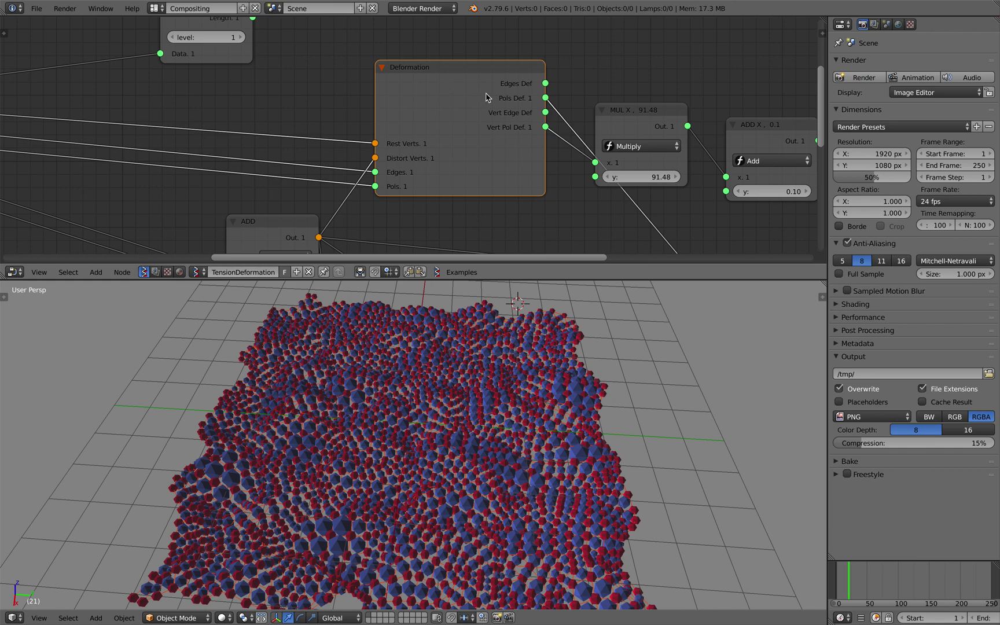
{"action": "key", "text": "ctrl+Right"}
{"action": "key", "text": "ctrl+Left"}
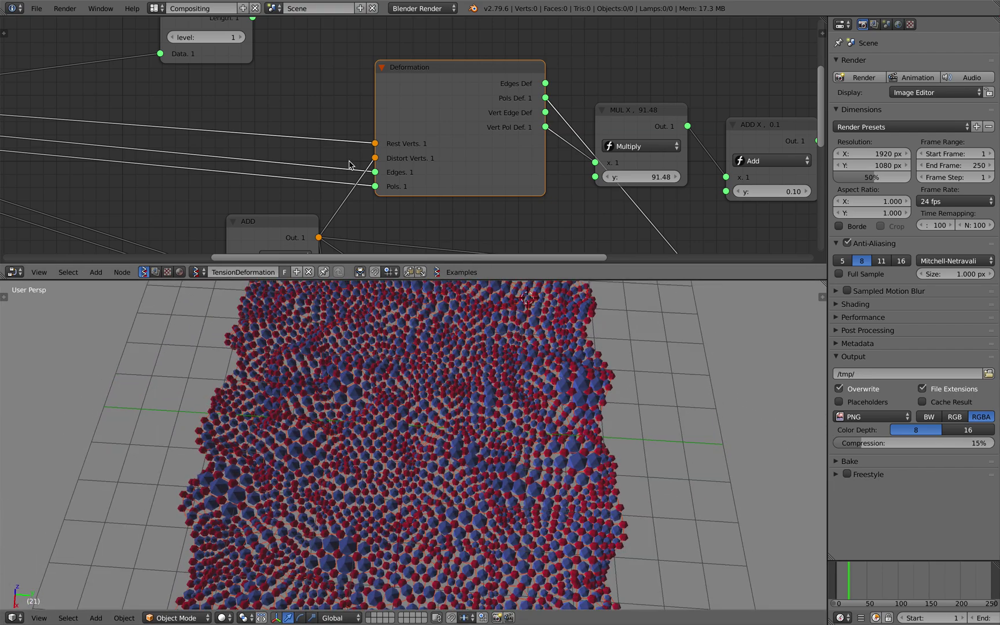
{"action": "scroll", "coordinate": [361, 201], "scroll_direction": "down", "scroll_amount": 2}
{"action": "middle_click_drag", "start_coordinate": [395, 413], "coordinate": [393, 408]}
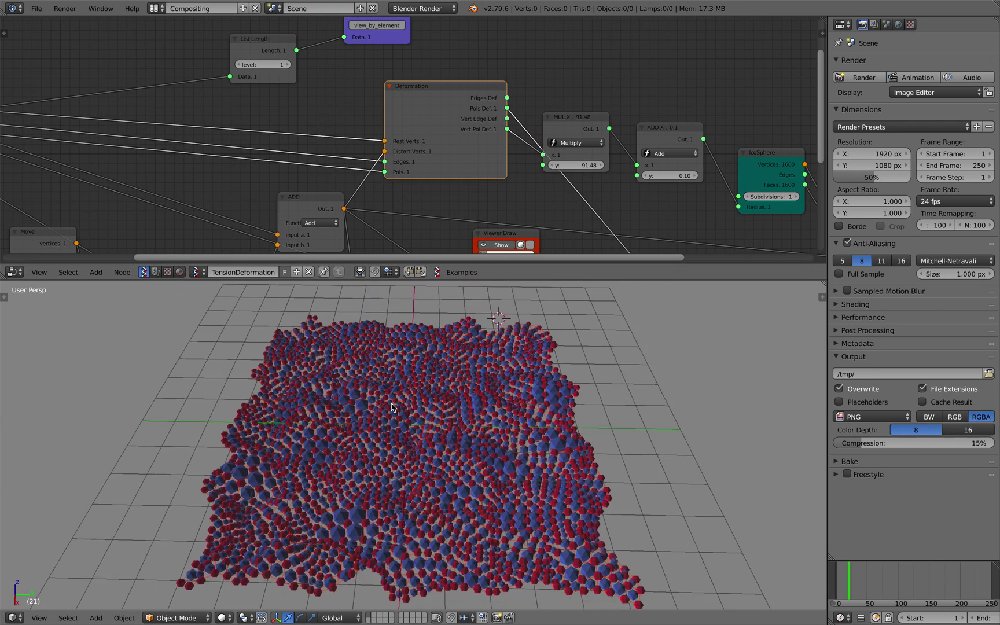
{"action": "key", "text": "ctrl+Right"}
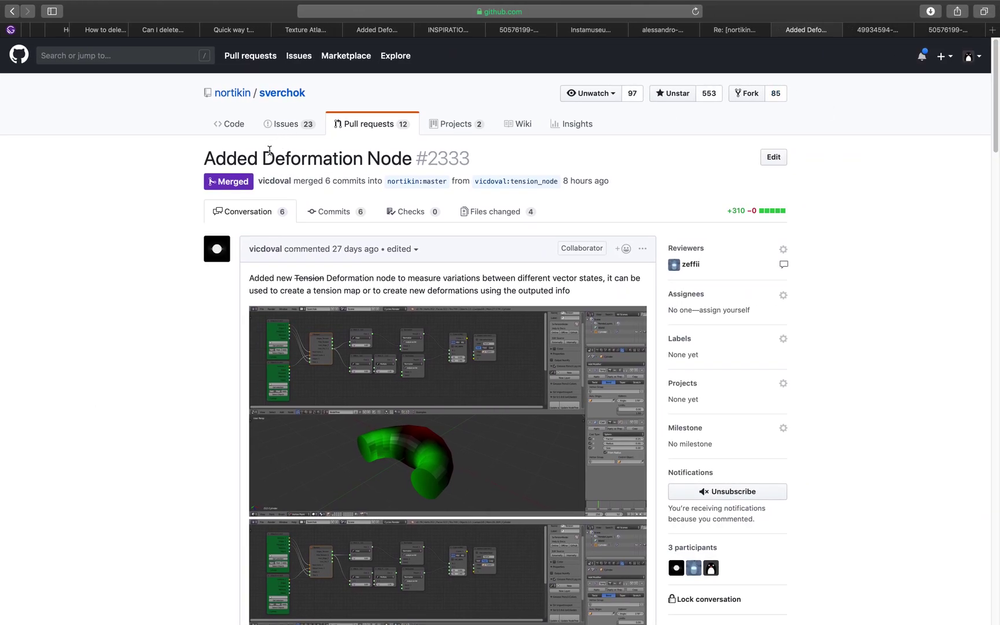
Highlight 'Deformation Node' in the pull request title, then return to Blender
{"action": "left_click_drag", "start_coordinate": [270, 153], "coordinate": [411, 156]}
{"action": "scroll", "coordinate": [151, 236], "scroll_direction": "down", "scroll_amount": 3}
{"action": "scroll", "coordinate": [151, 237], "scroll_direction": "down", "scroll_amount": 3}
{"action": "scroll", "coordinate": [150, 236], "scroll_direction": "down", "scroll_amount": 5}
{"action": "scroll", "coordinate": [151, 237], "scroll_direction": "down", "scroll_amount": 5}
{"action": "scroll", "coordinate": [151, 239], "scroll_direction": "down", "scroll_amount": 10}
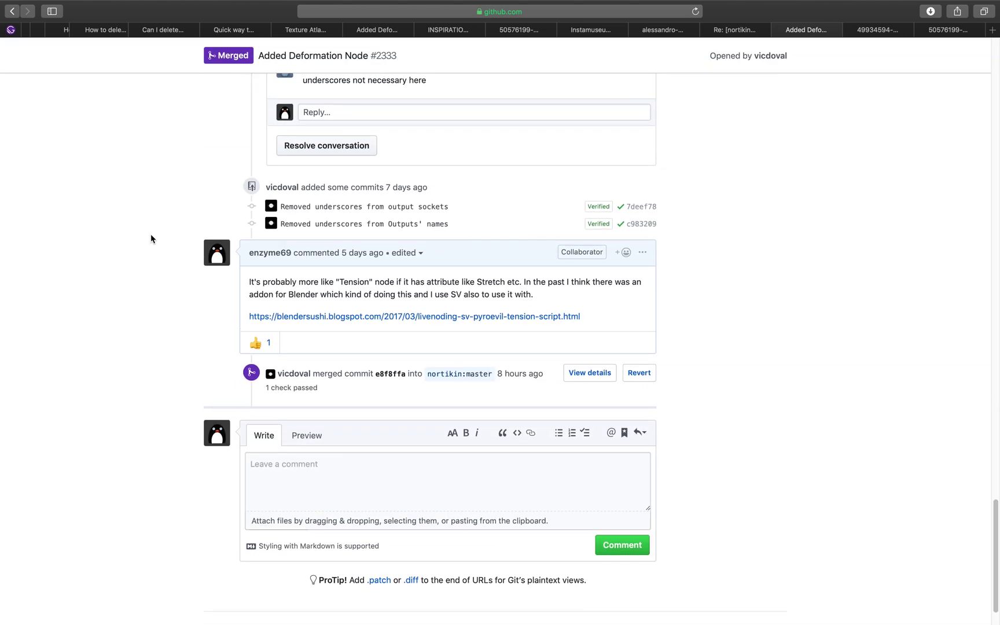
{"action": "scroll", "coordinate": [150, 239], "scroll_direction": "up", "scroll_amount": 8}
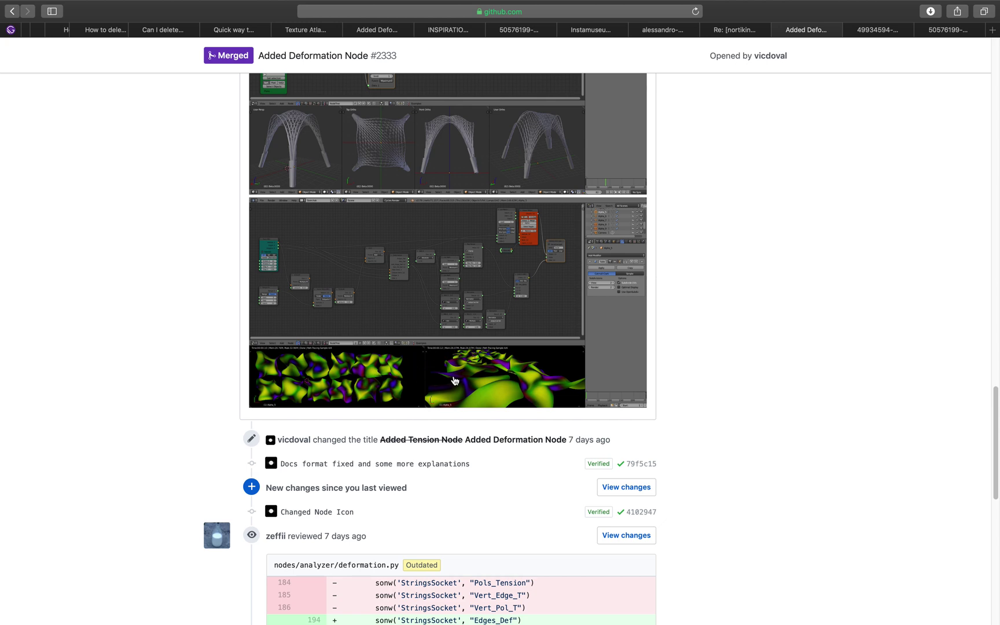
{"action": "key", "text": "ctrl+Left"}
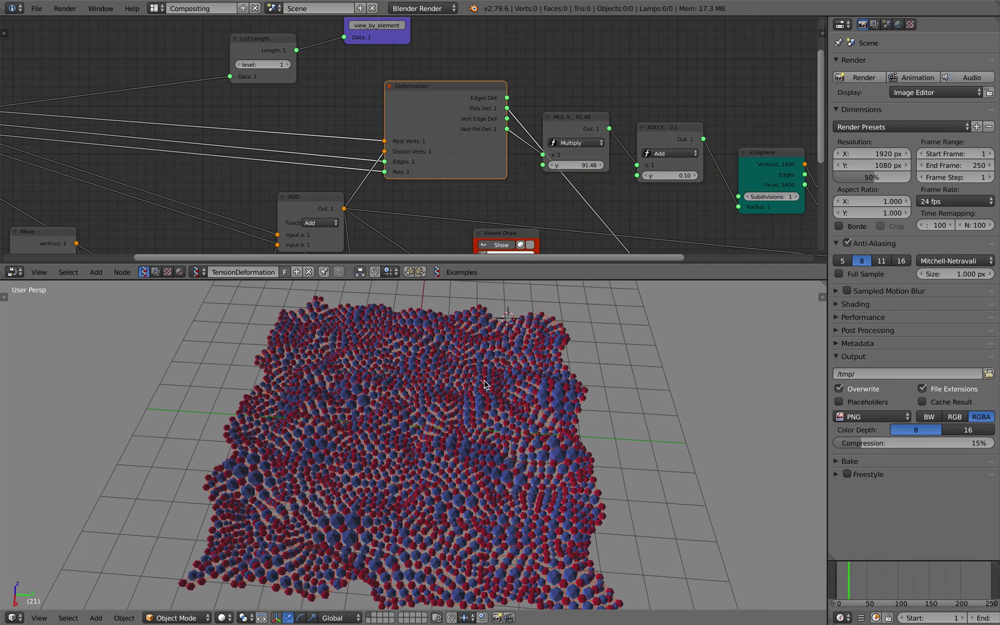
{"action": "scroll", "coordinate": [436, 205], "scroll_direction": "up", "scroll_amount": 2, "text": "ctrl"}
{"action": "scroll", "coordinate": [435, 205], "scroll_direction": "up", "scroll_amount": 3, "text": "ctrl"}
{"action": "scroll", "coordinate": [435, 204], "scroll_direction": "up", "scroll_amount": 2, "text": "ctrl"}
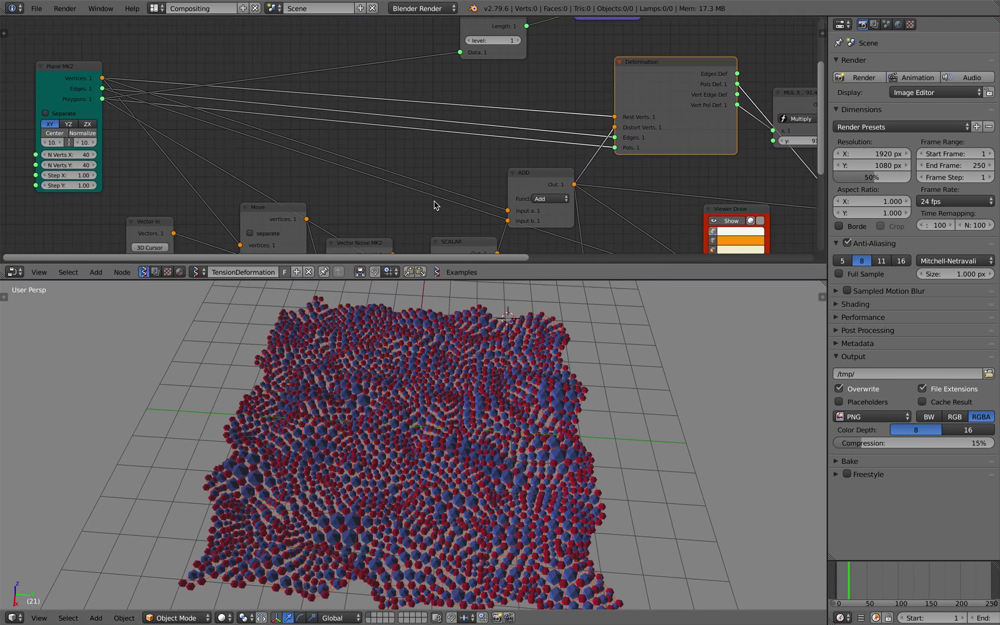
{"action": "scroll", "coordinate": [436, 204], "scroll_direction": "down", "scroll_amount": 1}
Shift the Plane MK2, Vector In, Move and Vector Noise MK2 nodes up-left
{"action": "left_click_drag", "start_coordinate": [153, 99], "coordinate": [110, 78]}
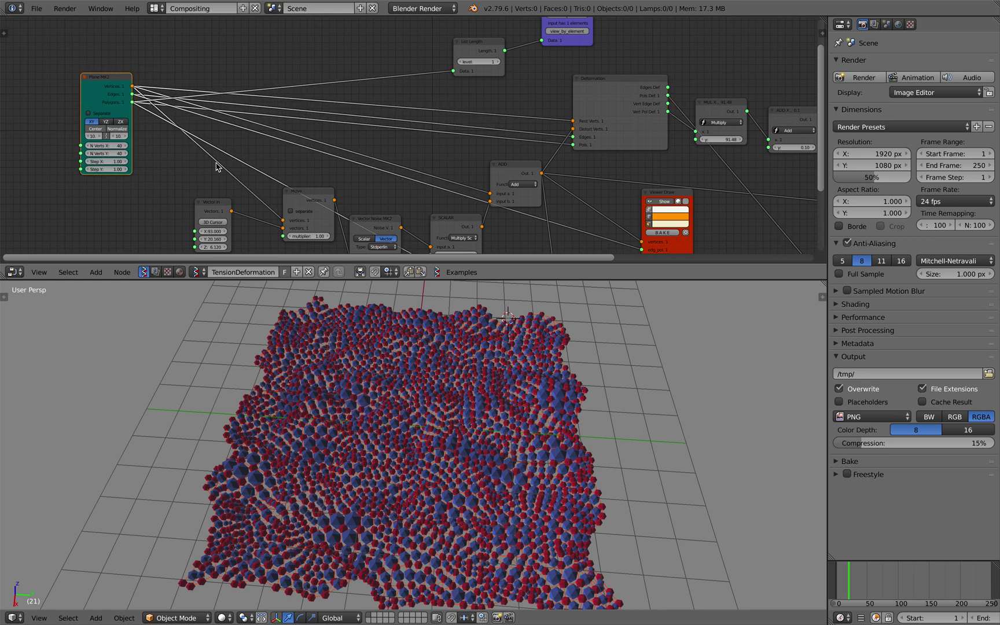
{"action": "scroll", "coordinate": [239, 185], "scroll_direction": "down", "scroll_amount": 1, "text": "shift"}
{"action": "left_click", "coordinate": [214, 198]}
{"action": "left_click_drag", "start_coordinate": [214, 197], "coordinate": [165, 191]}
{"action": "left_click_drag", "start_coordinate": [290, 178], "coordinate": [228, 171]}
{"action": "middle_click_drag", "start_coordinate": [477, 348], "coordinate": [451, 365]}
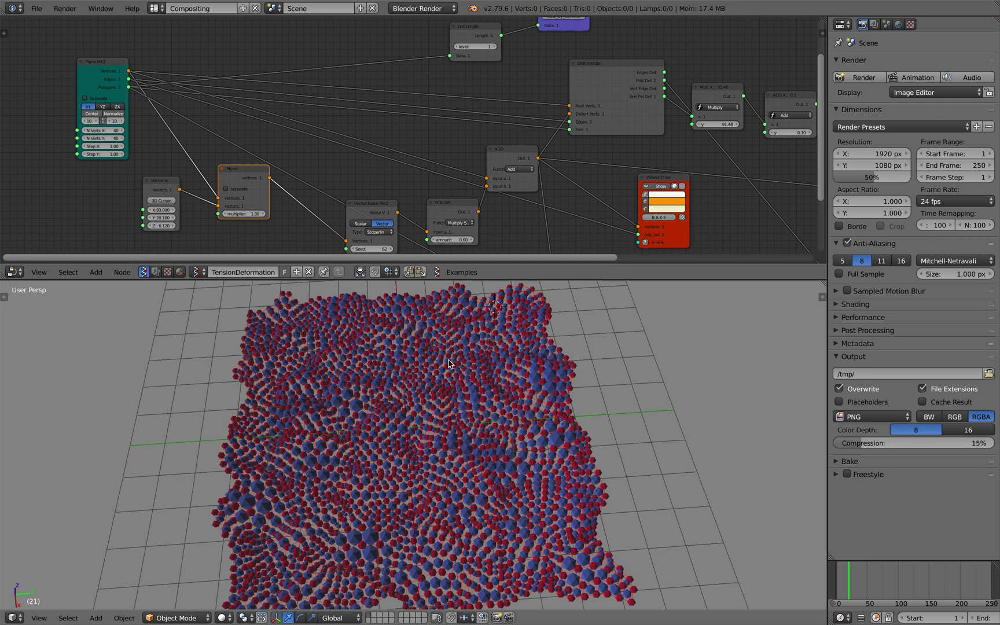
{"action": "left_click", "coordinate": [97, 68]}
{"action": "left_click_drag", "start_coordinate": [97, 68], "coordinate": [87, 69]}
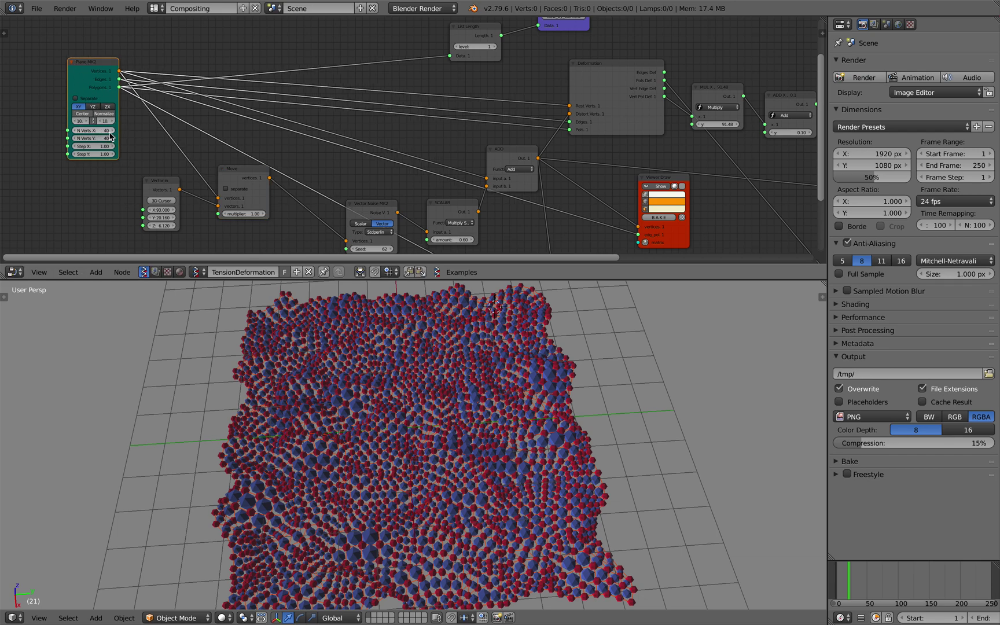
{"action": "mouse_move", "coordinate": [245, 186]}
{"action": "left_mouse_down"}
{"action": "mouse_move", "coordinate": [216, 173]}
{"action": "mouse_move", "coordinate": [159, 181]}
{"action": "left_mouse_up"}
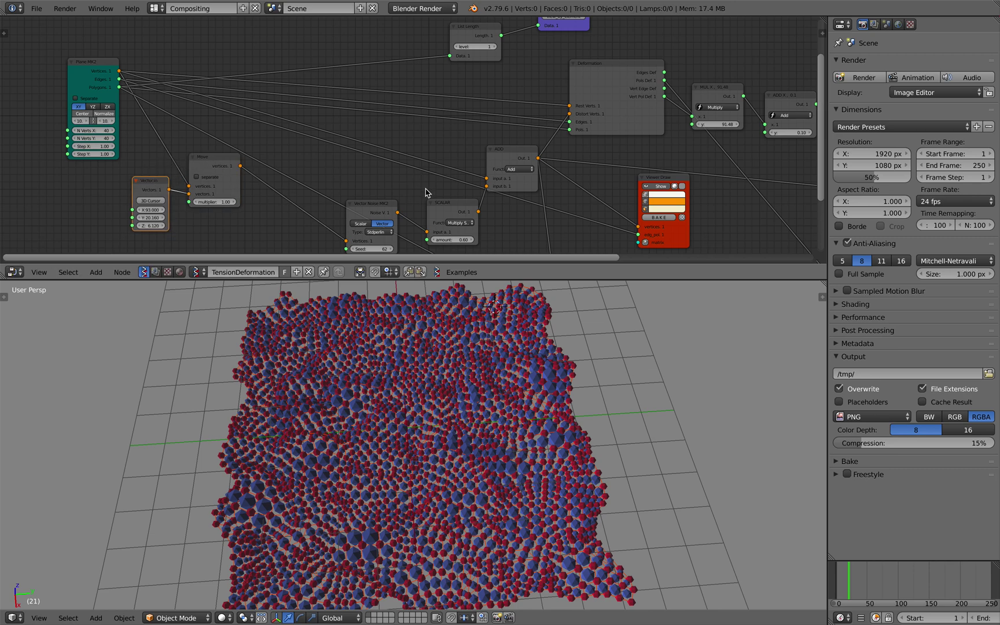
{"action": "left_click_drag", "start_coordinate": [373, 208], "coordinate": [358, 188]}
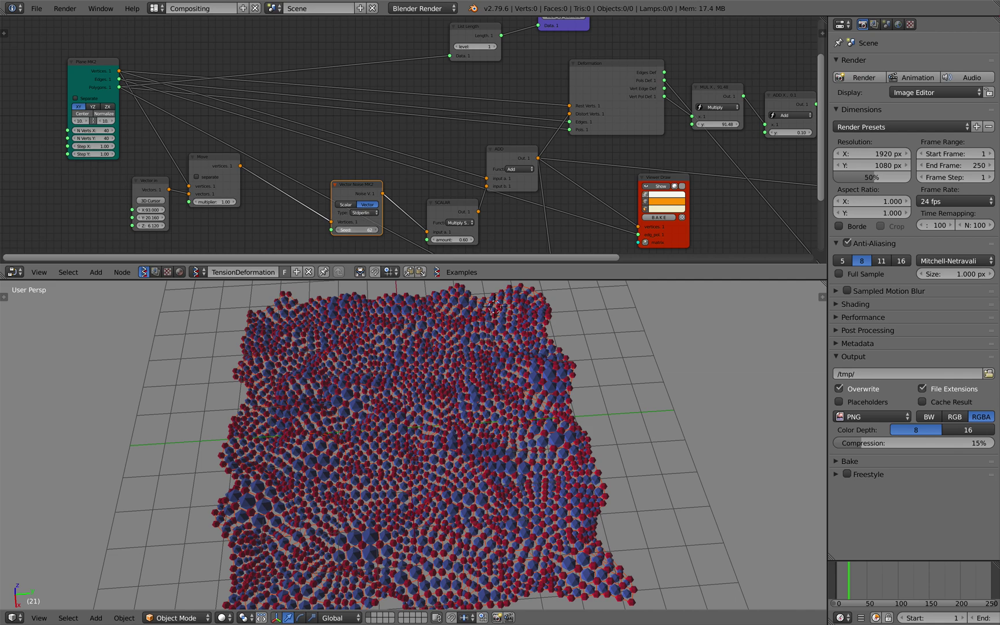
Raise the noise Seed to 322 and pan over to the IcoSphere and viewer nodes
{"action": "left_click_drag", "start_coordinate": [357, 230], "coordinate": [407, 230]}
{"action": "middle_click_drag", "start_coordinate": [420, 383], "coordinate": [438, 394]}
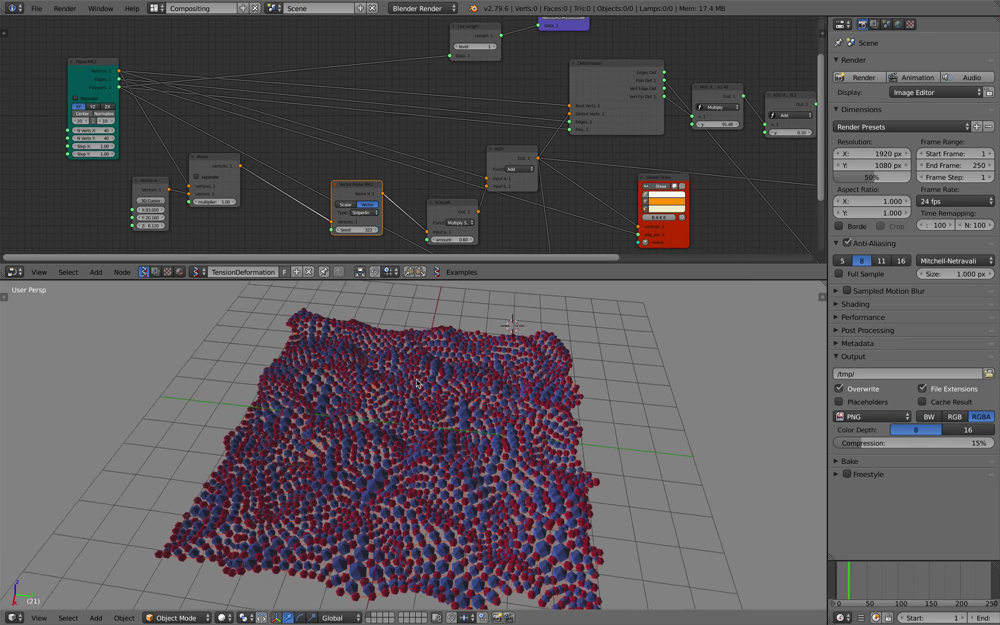
{"action": "mouse_move", "coordinate": [553, 176]}
{"action": "middle_mouse_down"}
{"action": "mouse_move", "coordinate": [483, 156]}
{"action": "mouse_move", "coordinate": [397, 154]}
{"action": "middle_mouse_up"}
{"action": "left_click_drag", "start_coordinate": [576, 280], "coordinate": [575, 350]}
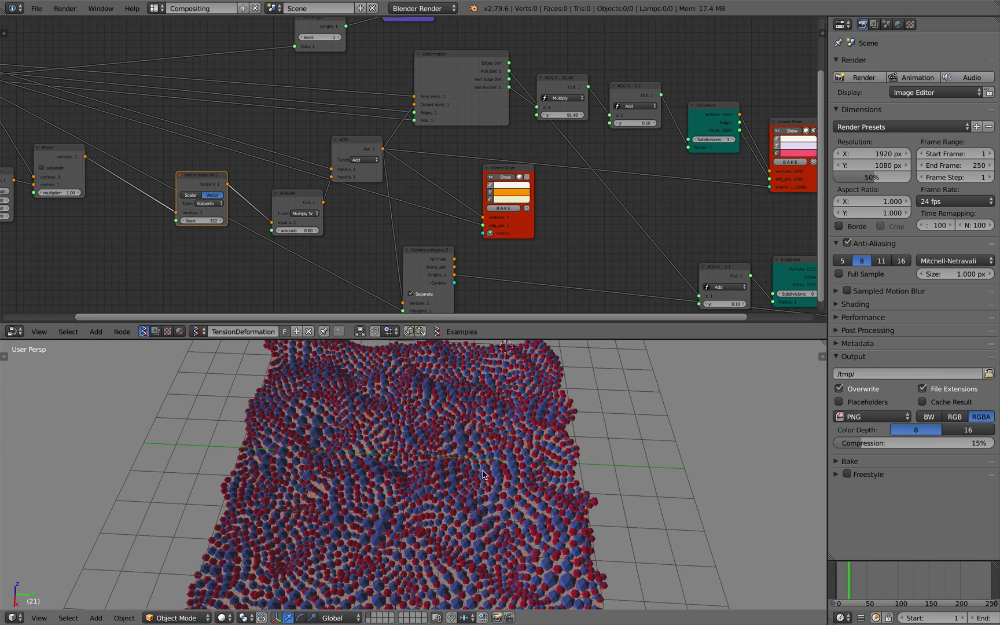
{"action": "middle_click_drag", "start_coordinate": [523, 192], "coordinate": [353, 178]}
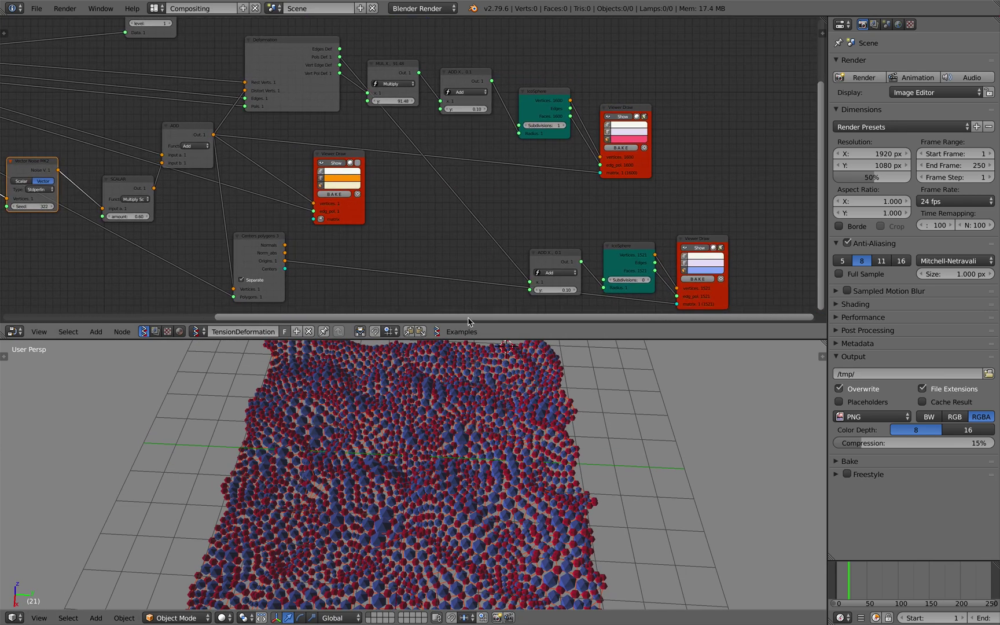
{"action": "scroll", "coordinate": [449, 430], "scroll_direction": "up", "scroll_amount": 2}
{"action": "scroll", "coordinate": [449, 429], "scroll_direction": "up", "scroll_amount": 2}
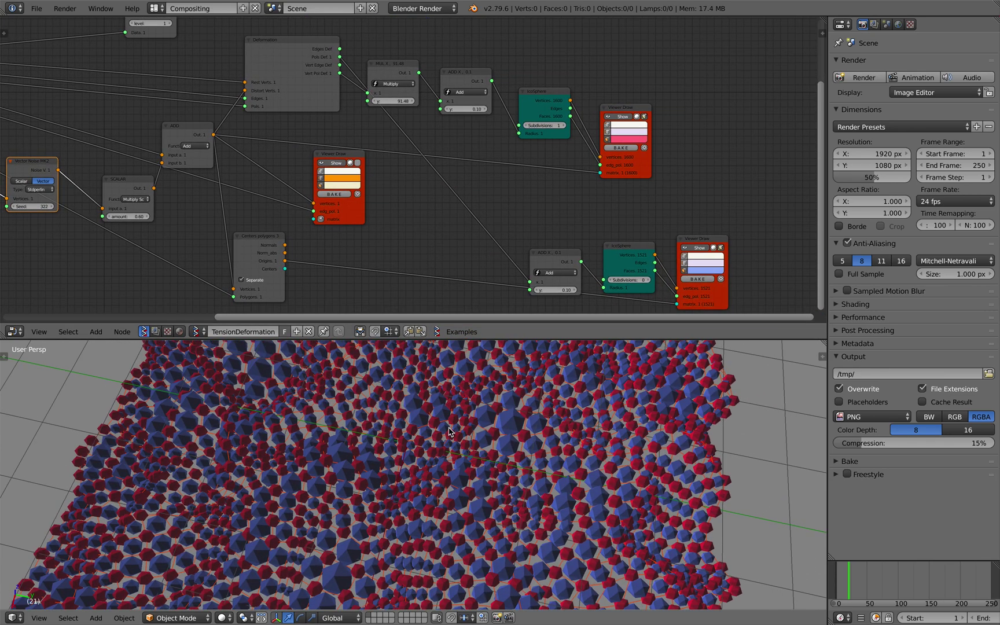
{"action": "scroll", "coordinate": [449, 430], "scroll_direction": "up", "scroll_amount": 2}
{"action": "scroll", "coordinate": [450, 430], "scroll_direction": "down", "scroll_amount": 2}
{"action": "scroll", "coordinate": [450, 430], "scroll_direction": "down", "scroll_amount": 1}
{"action": "scroll", "coordinate": [449, 430], "scroll_direction": "down", "scroll_amount": 2}
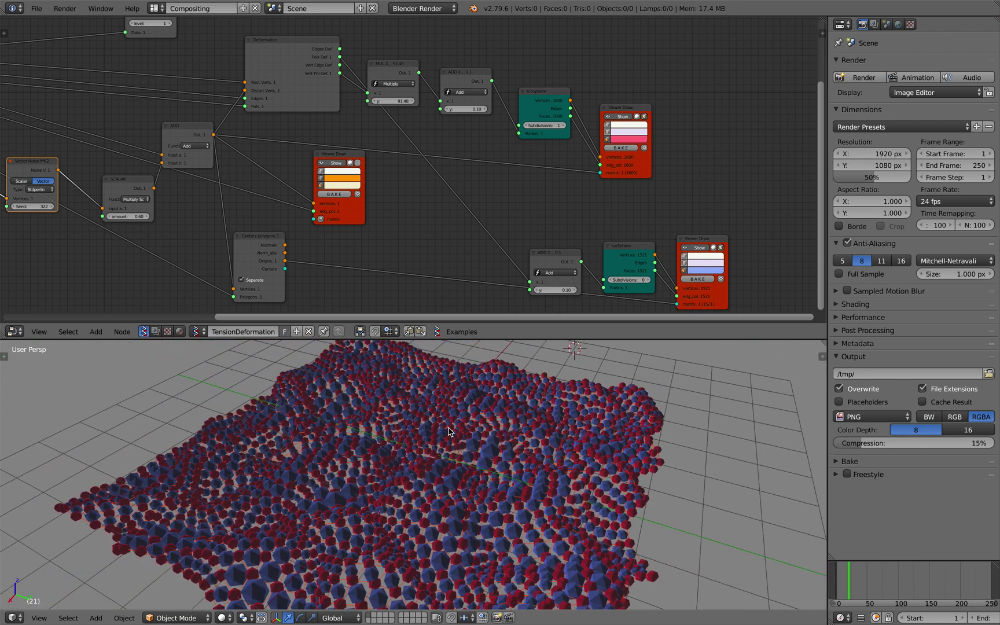
{"action": "scroll", "coordinate": [449, 430], "scroll_direction": "down", "scroll_amount": 1}
Move the ADD X node, lower IcoSphere and its Viewer Draw node up-left into place
{"action": "left_click_drag", "start_coordinate": [562, 260], "coordinate": [514, 214]}
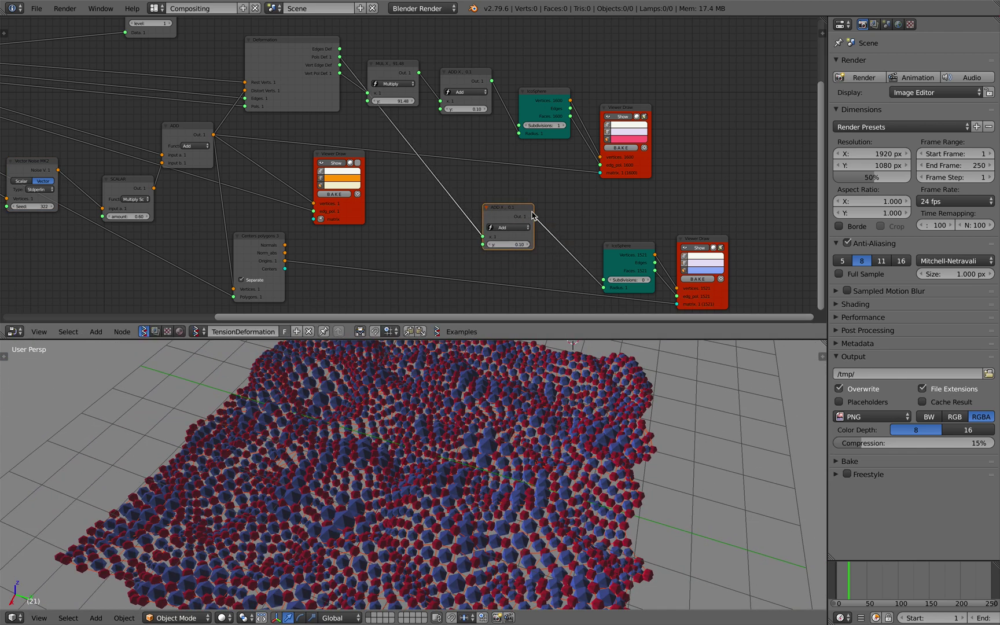
{"action": "left_click", "coordinate": [623, 250]}
{"action": "left_click_drag", "start_coordinate": [622, 250], "coordinate": [601, 244]}
{"action": "left_click_drag", "start_coordinate": [699, 239], "coordinate": [685, 233]}
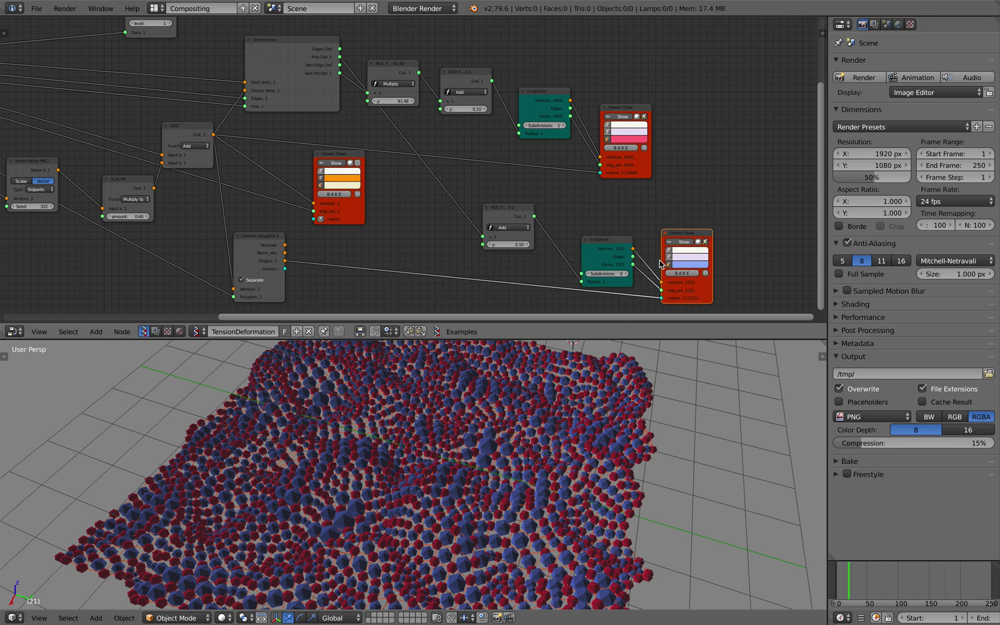
{"action": "middle_click_drag", "start_coordinate": [559, 427], "coordinate": [540, 392]}
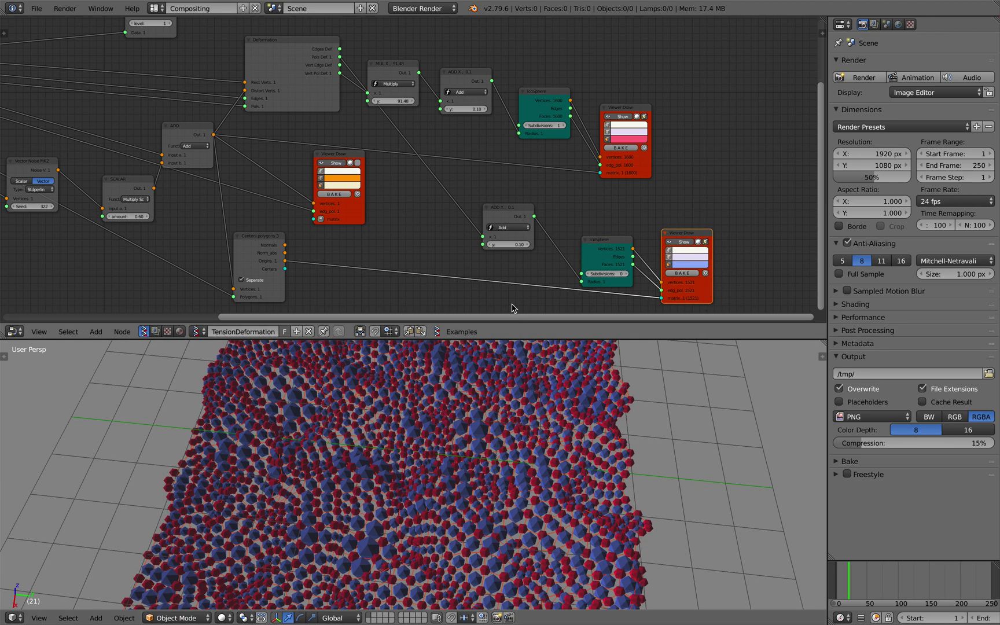
{"action": "middle_click_drag", "start_coordinate": [154, 206], "coordinate": [313, 226]}
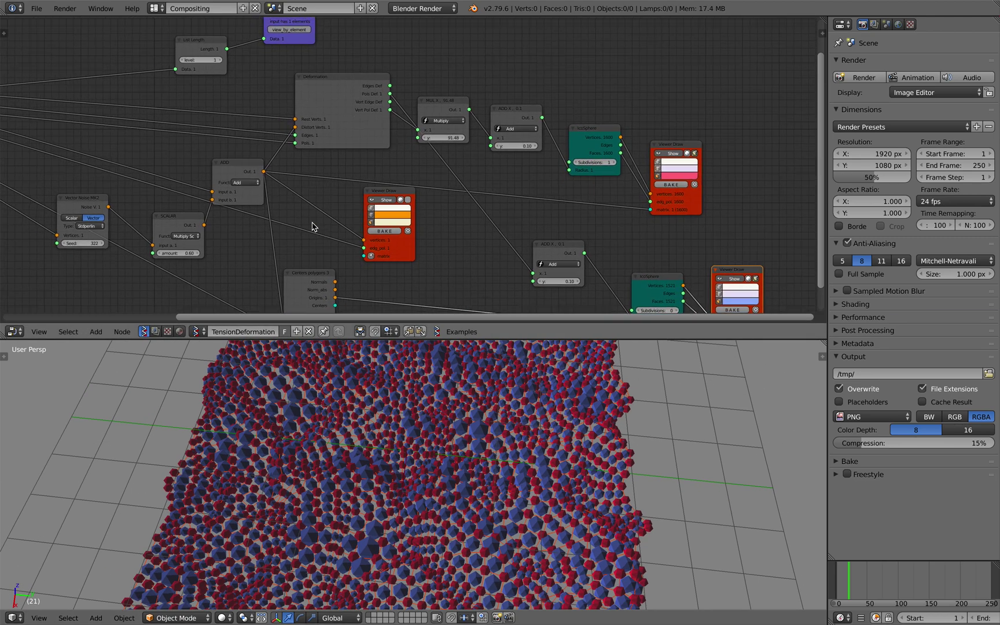
{"action": "scroll", "coordinate": [313, 227], "scroll_direction": "left", "scroll_amount": 1, "text": "ctrl"}
{"action": "scroll", "coordinate": [259, 219], "scroll_direction": "left", "scroll_amount": 5, "text": "ctrl"}
{"action": "scroll", "coordinate": [245, 215], "scroll_direction": "left", "scroll_amount": 1, "text": "ctrl"}
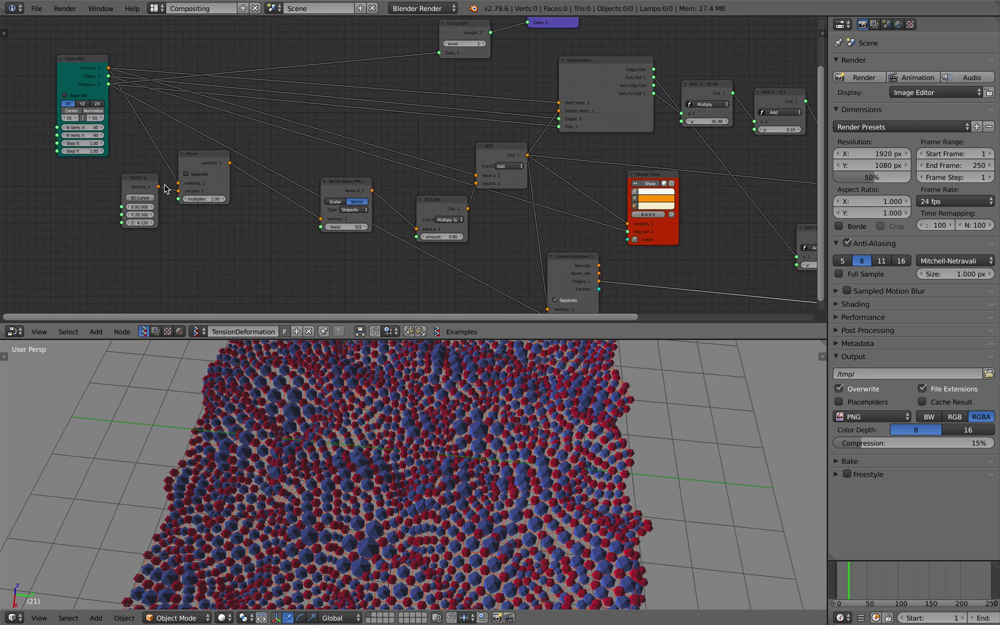
Set Plane MK2 to 20 vertices in X and Y and shrink its size
{"action": "left_click", "coordinate": [90, 127]}
{"action": "type", "text": "20"}
{"action": "key", "text": "Return"}
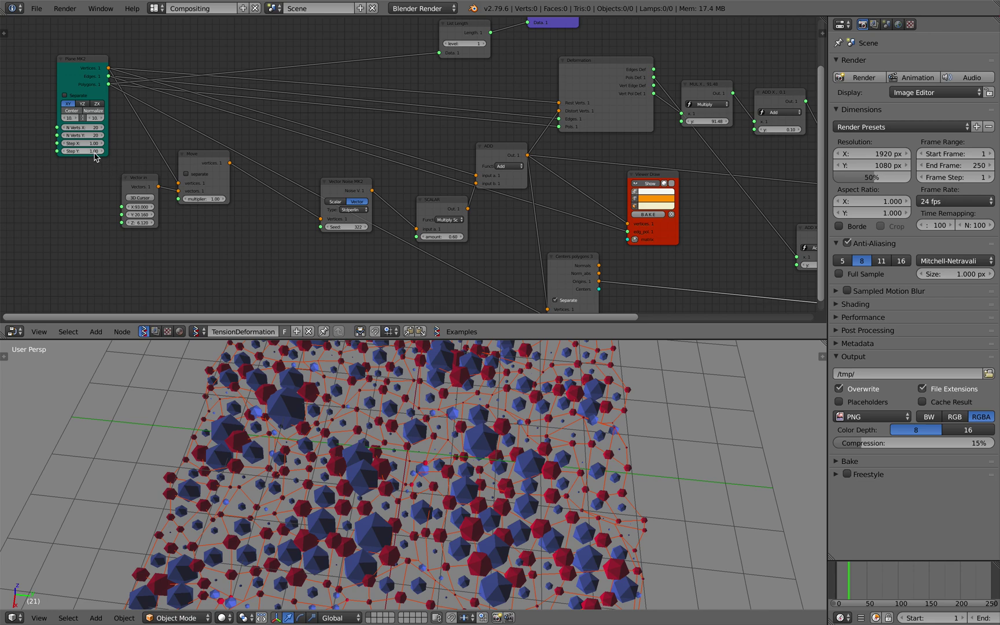
{"action": "left_click_drag", "start_coordinate": [77, 120], "coordinate": [38, 120]}
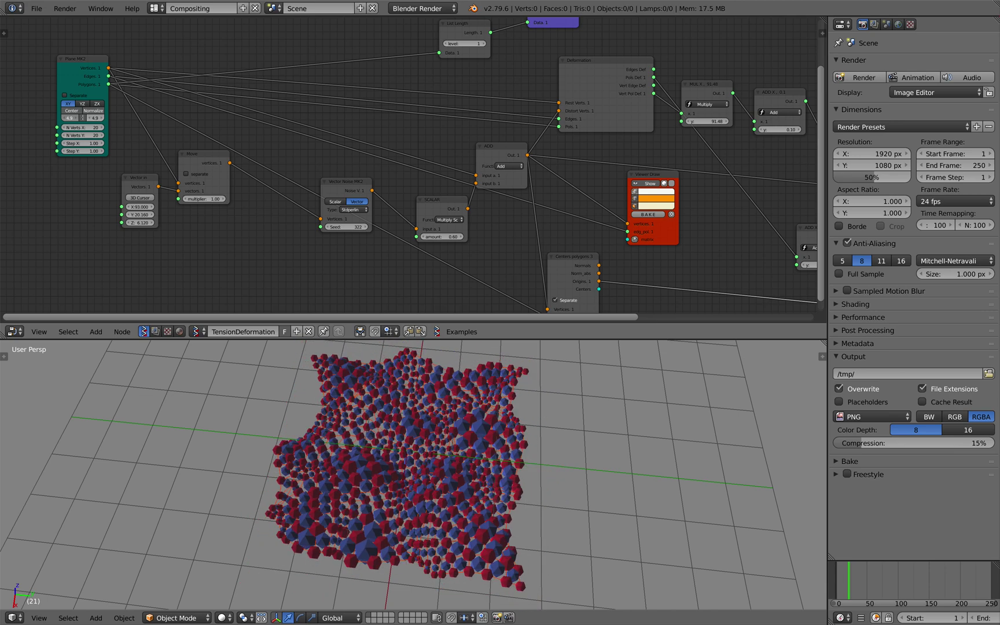
{"action": "middle_click_drag", "start_coordinate": [393, 439], "coordinate": [428, 468]}
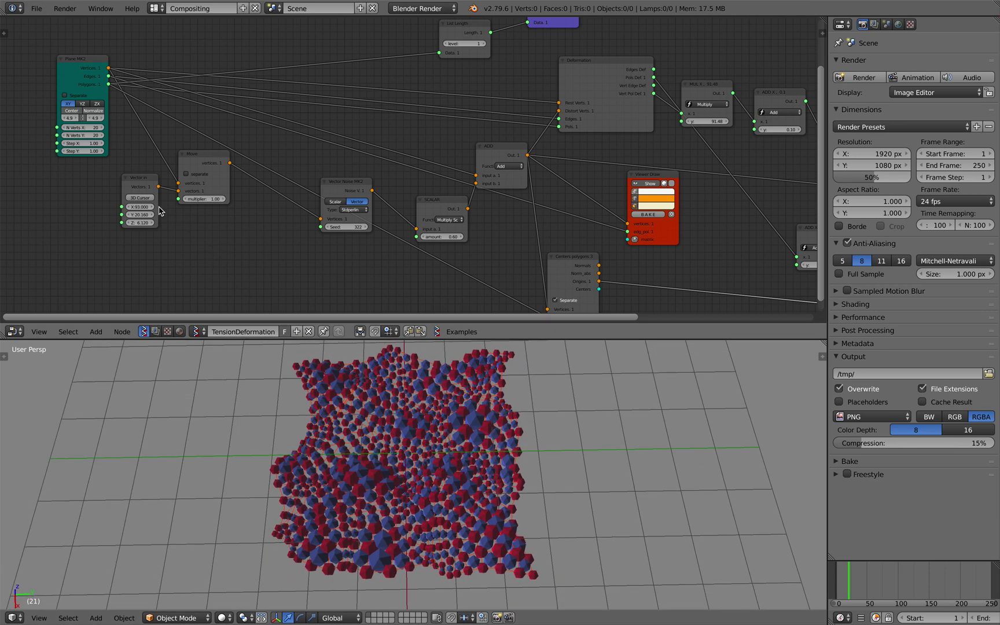
Raise the Vector In X offset twice to reshape the field, then return to the pull request
{"action": "left_click_drag", "start_coordinate": [139, 206], "coordinate": [184, 206]}
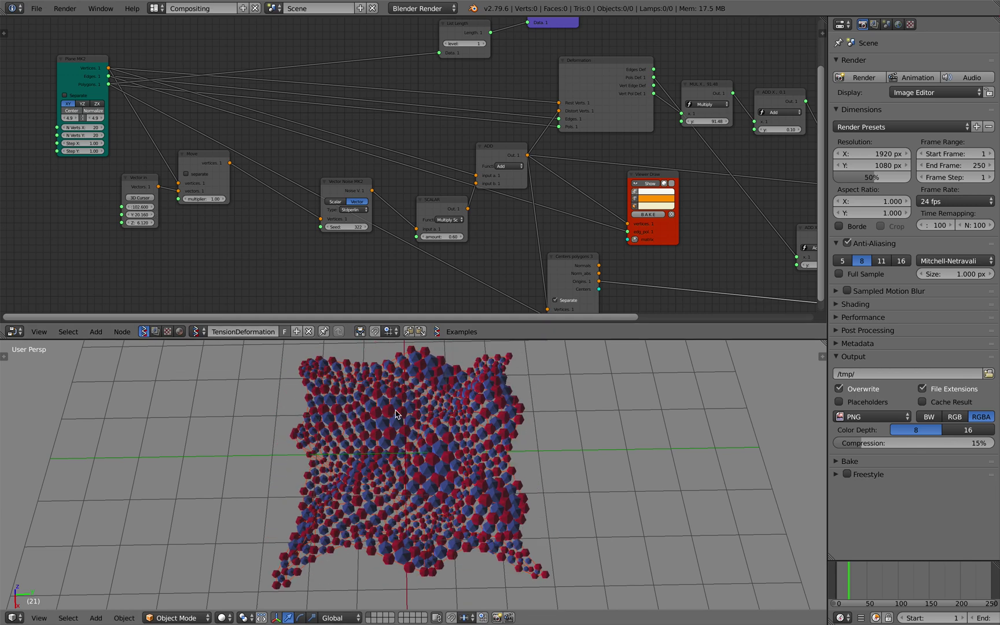
{"action": "scroll", "coordinate": [396, 404], "scroll_direction": "up", "scroll_amount": 4}
{"action": "middle_click_drag", "start_coordinate": [396, 404], "coordinate": [328, 438]}
{"action": "scroll", "coordinate": [397, 405], "scroll_direction": "up", "scroll_amount": 2}
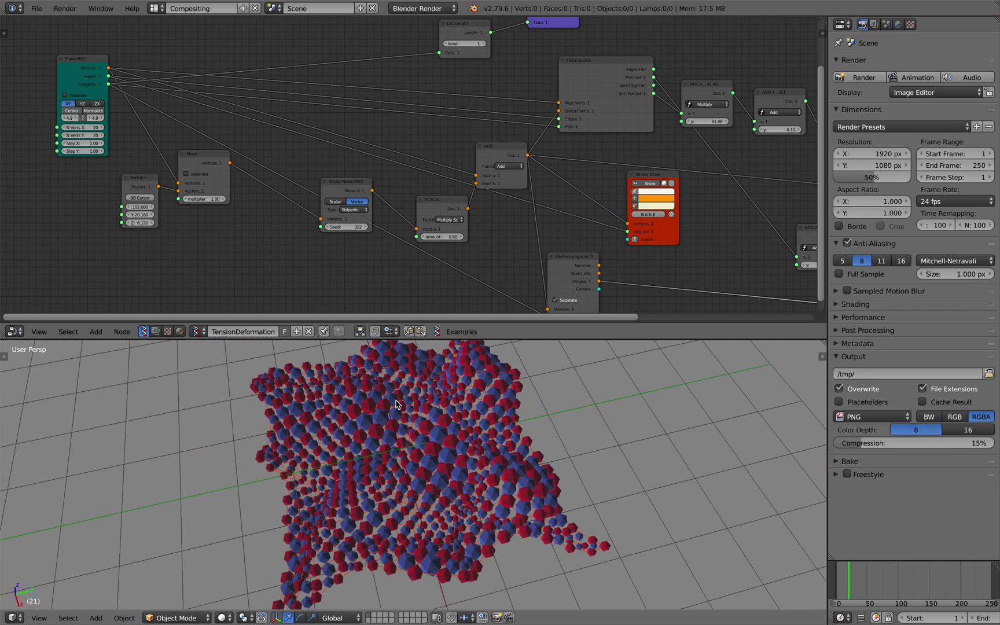
{"action": "left_click_drag", "start_coordinate": [139, 206], "coordinate": [209, 222]}
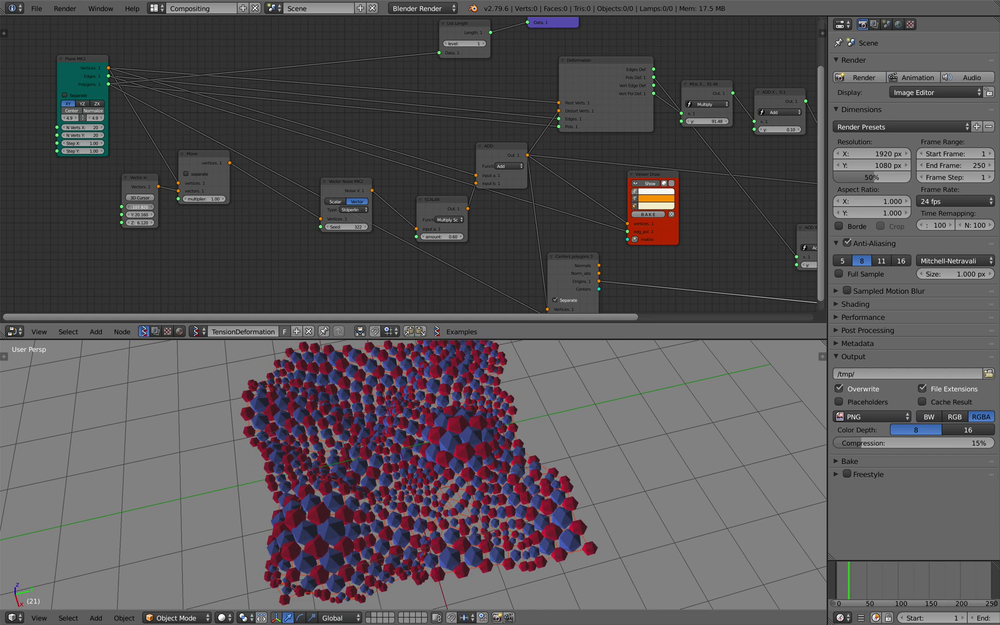
{"action": "key", "text": "ctrl+Right"}
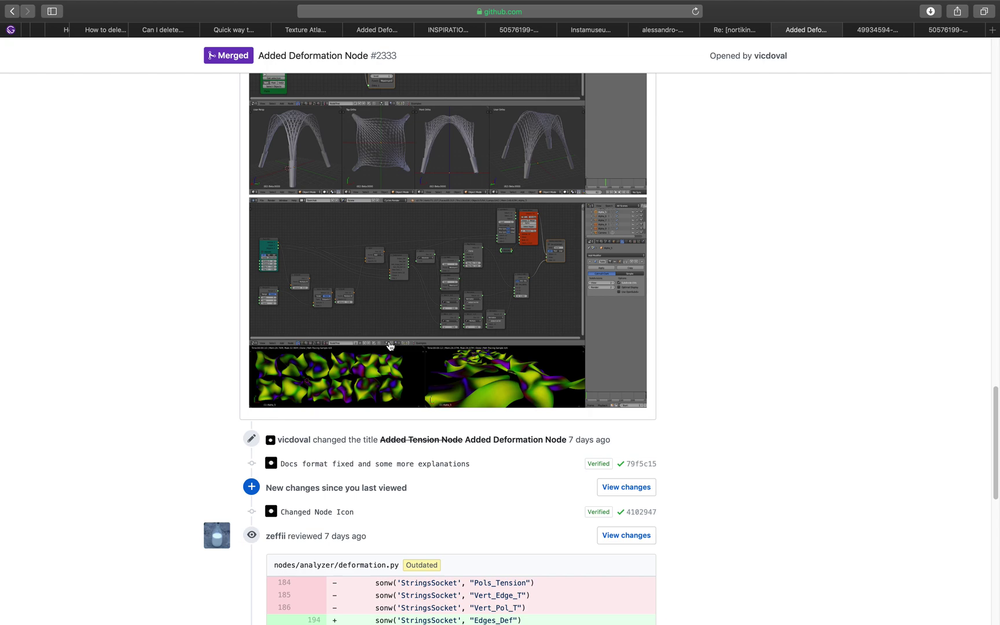
{"action": "key", "text": "ctrl+Left"}
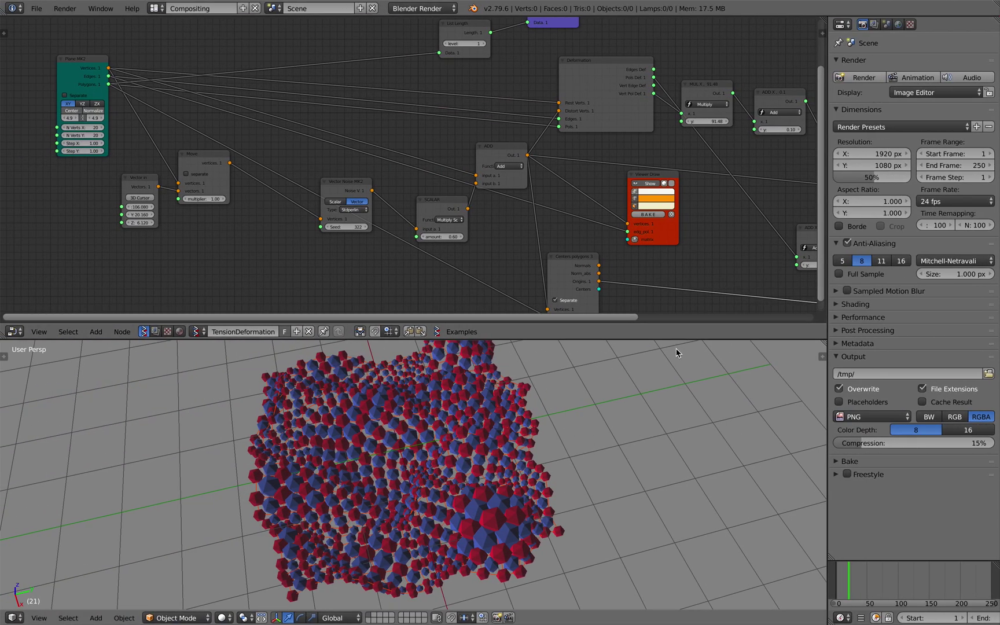
{"action": "scroll", "coordinate": [570, 438], "scroll_direction": "right", "scroll_amount": 5}
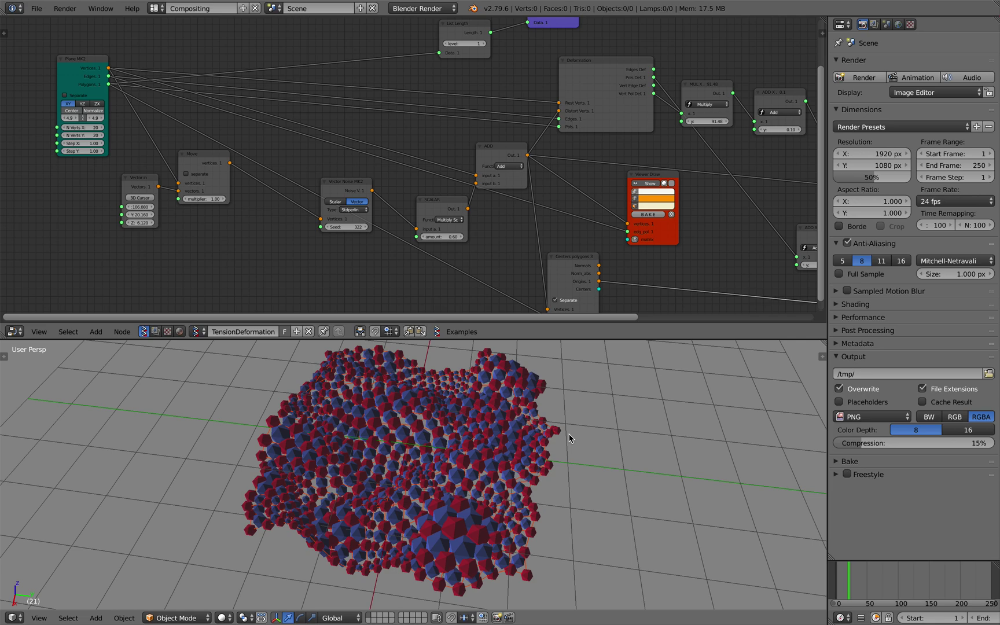
{"action": "scroll", "coordinate": [465, 448], "scroll_direction": "up", "scroll_amount": 5}
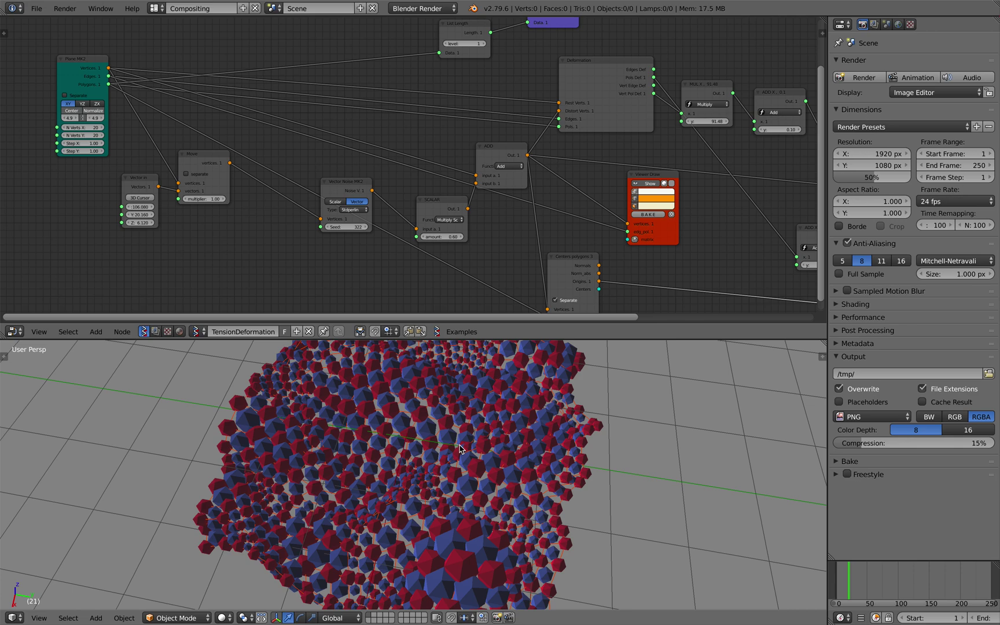
{"action": "middle_click_drag", "start_coordinate": [460, 448], "coordinate": [430, 340]}
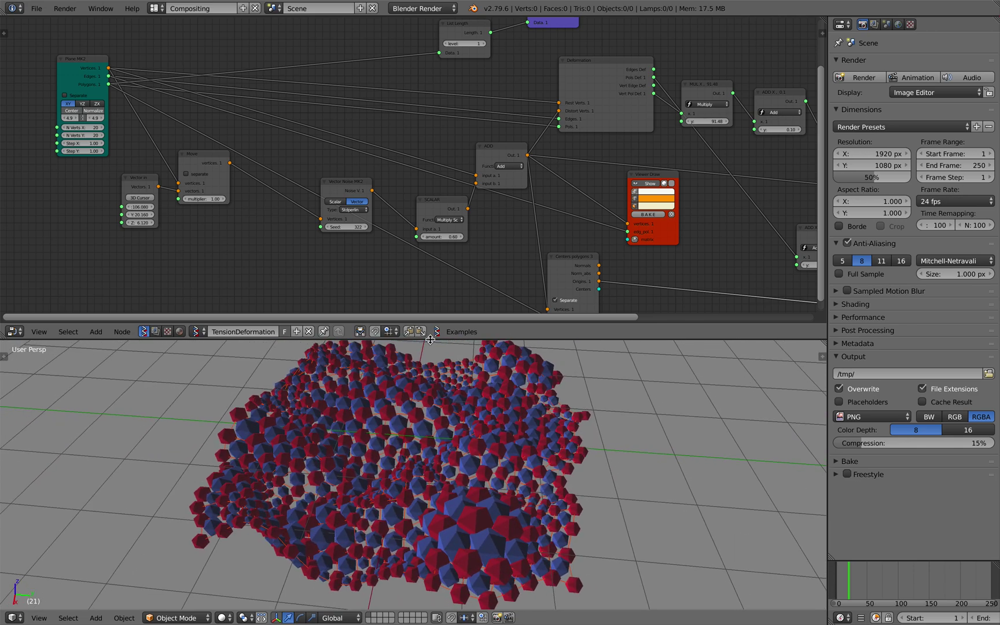
{"action": "mouse_move", "coordinate": [395, 200]}
{"action": "middle_mouse_down"}
{"action": "mouse_move", "coordinate": [412, 228]}
{"action": "mouse_move", "coordinate": [402, 250]}
{"action": "middle_mouse_up"}
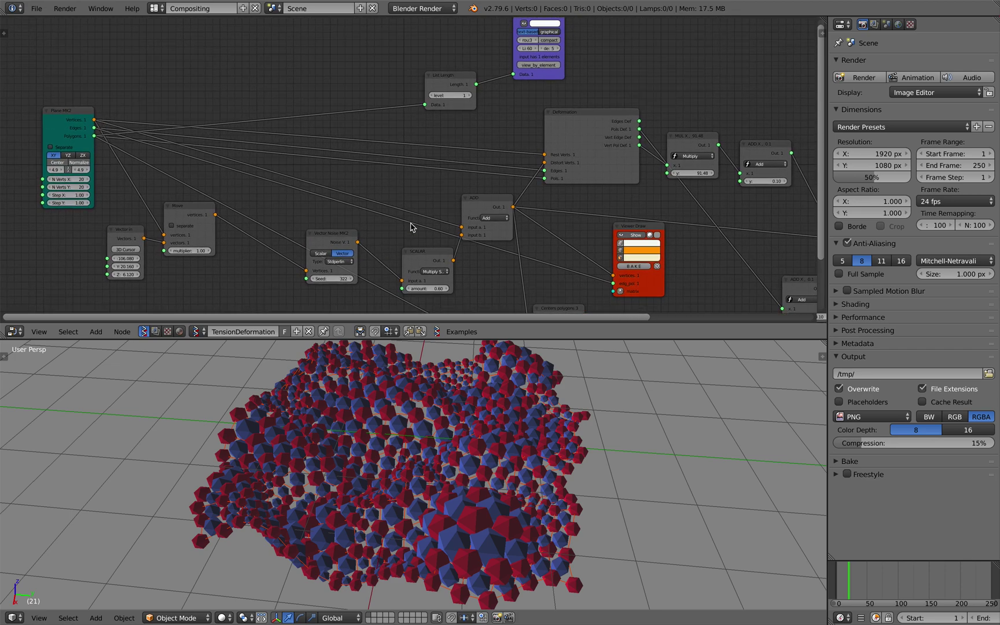
Try Voronoi F1 and then Voronoi_F4 as the vector noise type
{"action": "left_click", "coordinate": [403, 249]}
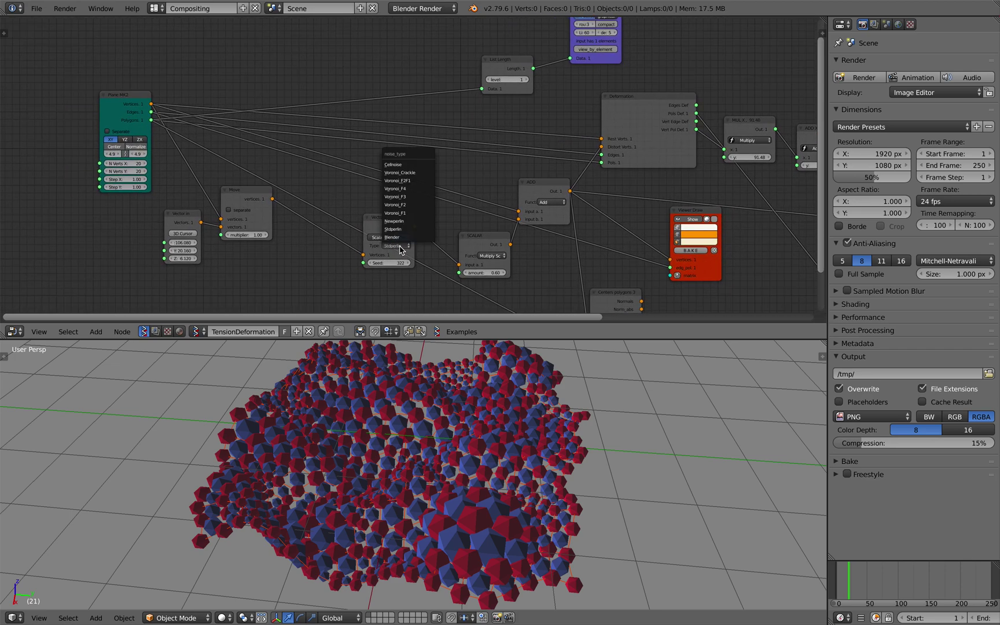
{"action": "left_click", "coordinate": [405, 219]}
{"action": "mouse_move", "coordinate": [395, 391]}
{"action": "middle_mouse_down"}
{"action": "mouse_move", "coordinate": [389, 439]}
{"action": "mouse_move", "coordinate": [392, 424]}
{"action": "middle_mouse_up"}
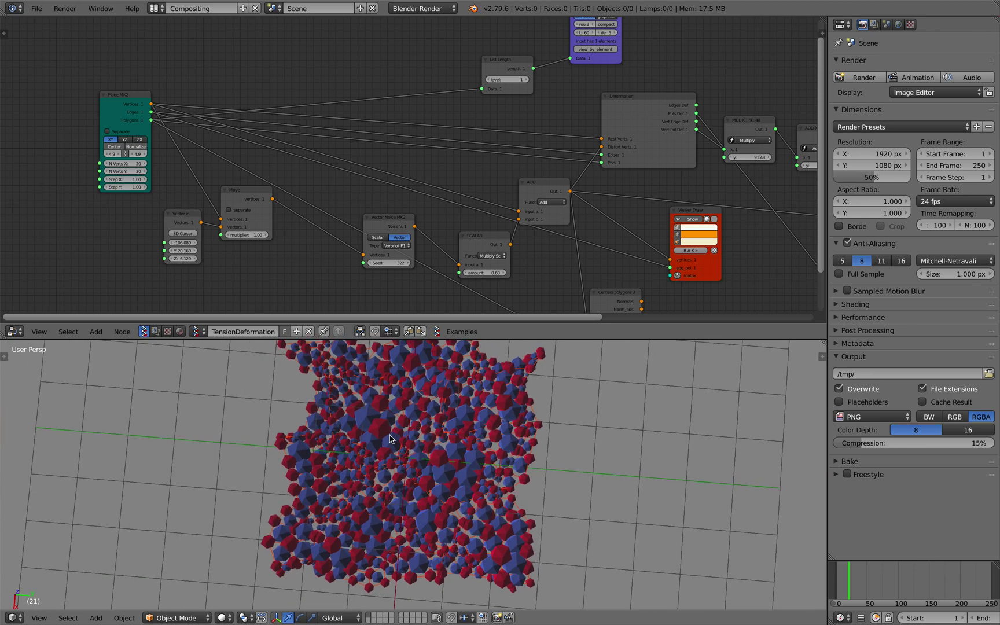
{"action": "left_click", "coordinate": [396, 246]}
{"action": "left_click", "coordinate": [403, 197]}
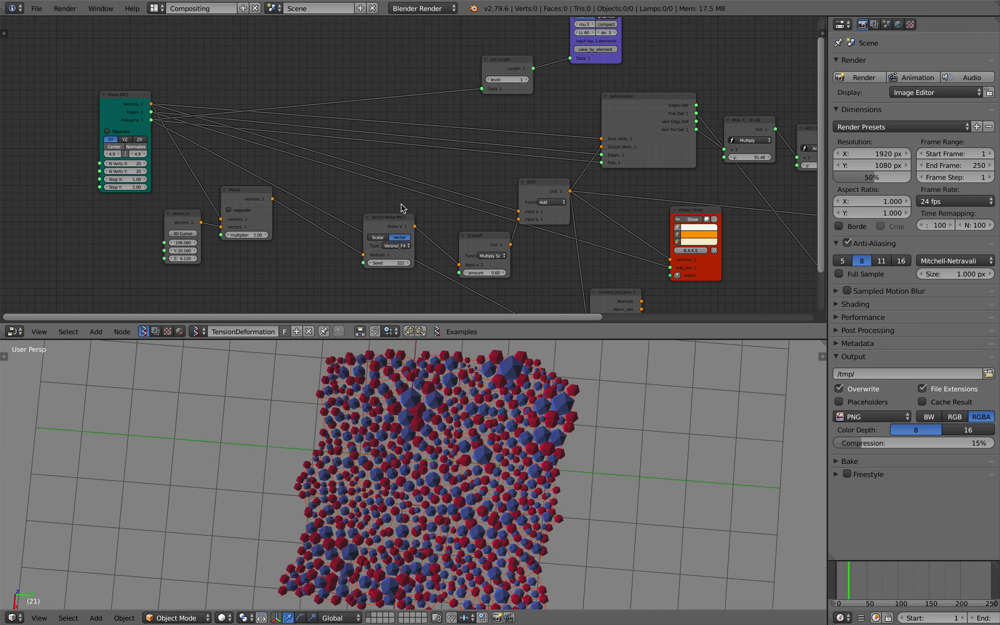
Switch the noise type to Cellnoise and increase the Vector In X offset
{"action": "left_click", "coordinate": [398, 245]}
{"action": "left_click", "coordinate": [406, 168]}
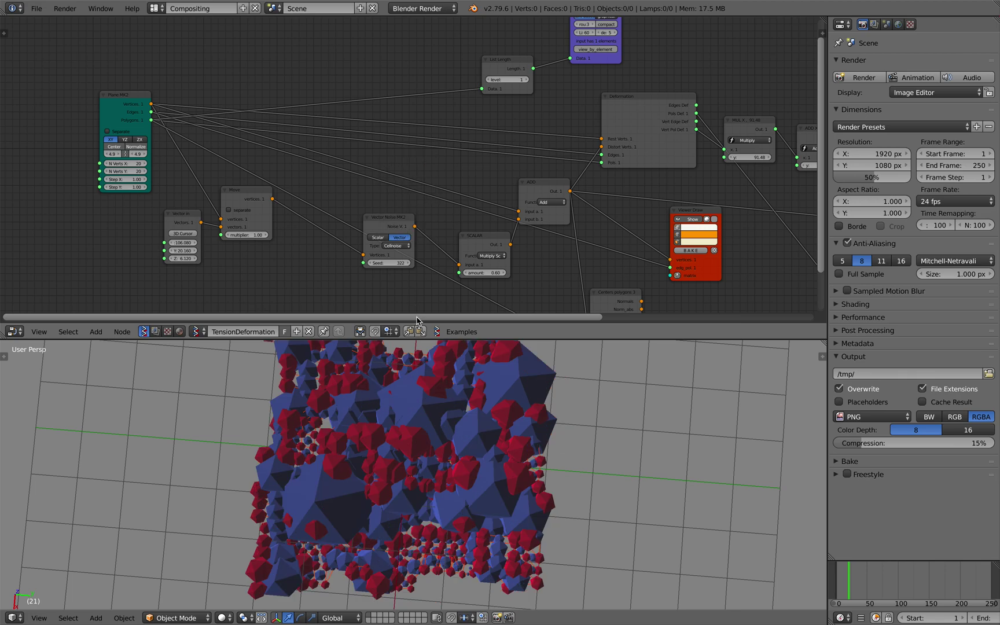
{"action": "middle_click_drag", "start_coordinate": [418, 401], "coordinate": [352, 434]}
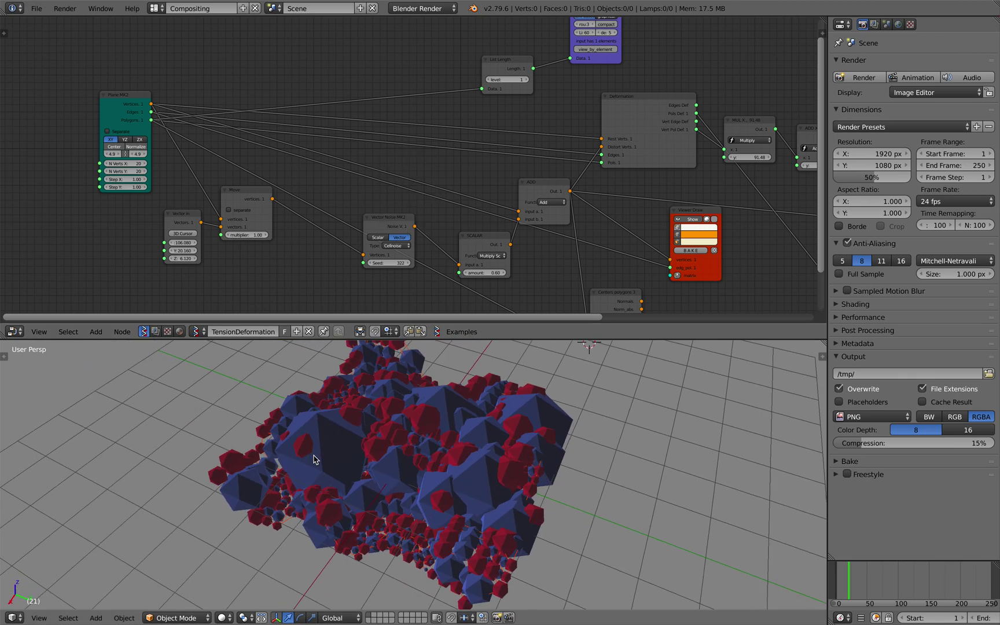
{"action": "left_click_drag", "start_coordinate": [183, 242], "coordinate": [219, 242]}
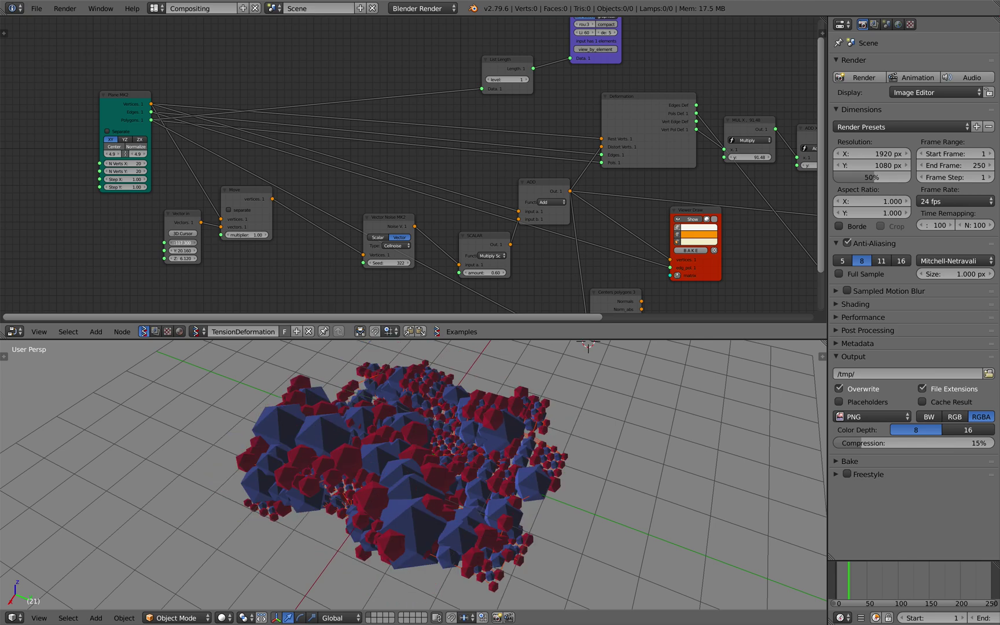
Pan to the right-hand nodes and reposition the Deformation, ADD and MUL nodes
{"action": "middle_click_drag", "start_coordinate": [341, 435], "coordinate": [407, 390]}
{"action": "middle_click_drag", "start_coordinate": [575, 227], "coordinate": [475, 230]}
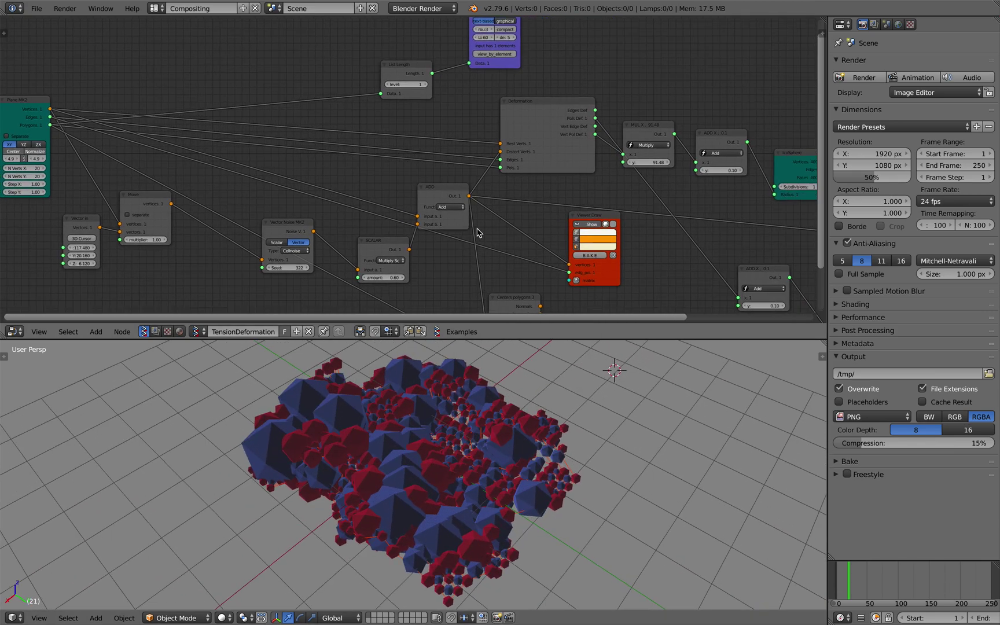
{"action": "scroll", "coordinate": [477, 232], "scroll_direction": "down", "scroll_amount": 1}
{"action": "scroll", "coordinate": [478, 232], "scroll_direction": "down", "scroll_amount": 1}
{"action": "scroll", "coordinate": [479, 120], "scroll_direction": "up", "scroll_amount": 2}
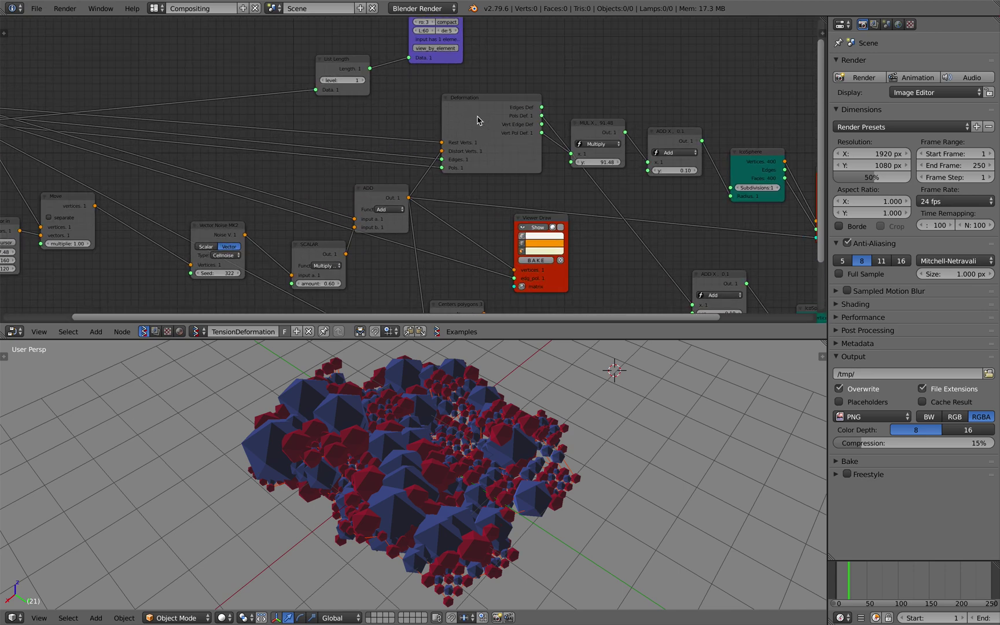
{"action": "scroll", "coordinate": [478, 120], "scroll_direction": "up", "scroll_amount": 1}
{"action": "left_click_drag", "start_coordinate": [496, 110], "coordinate": [484, 90]}
{"action": "middle_click_drag", "start_coordinate": [484, 89], "coordinate": [484, 87]}
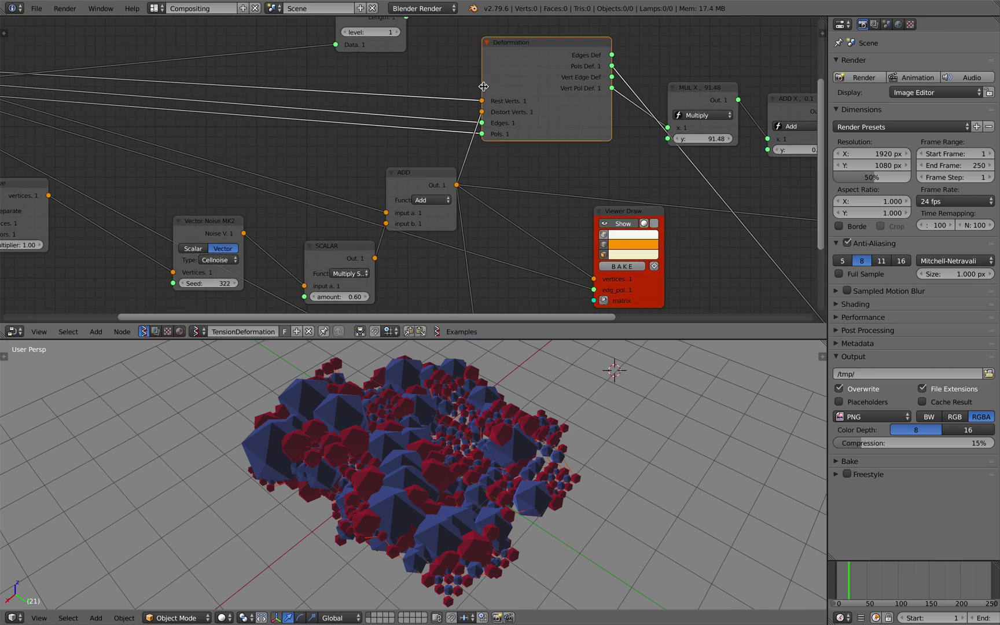
{"action": "left_click_drag", "start_coordinate": [427, 174], "coordinate": [411, 171]}
{"action": "scroll", "coordinate": [412, 170], "scroll_direction": "down", "scroll_amount": 2}
{"action": "scroll", "coordinate": [468, 147], "scroll_direction": "up", "scroll_amount": 1}
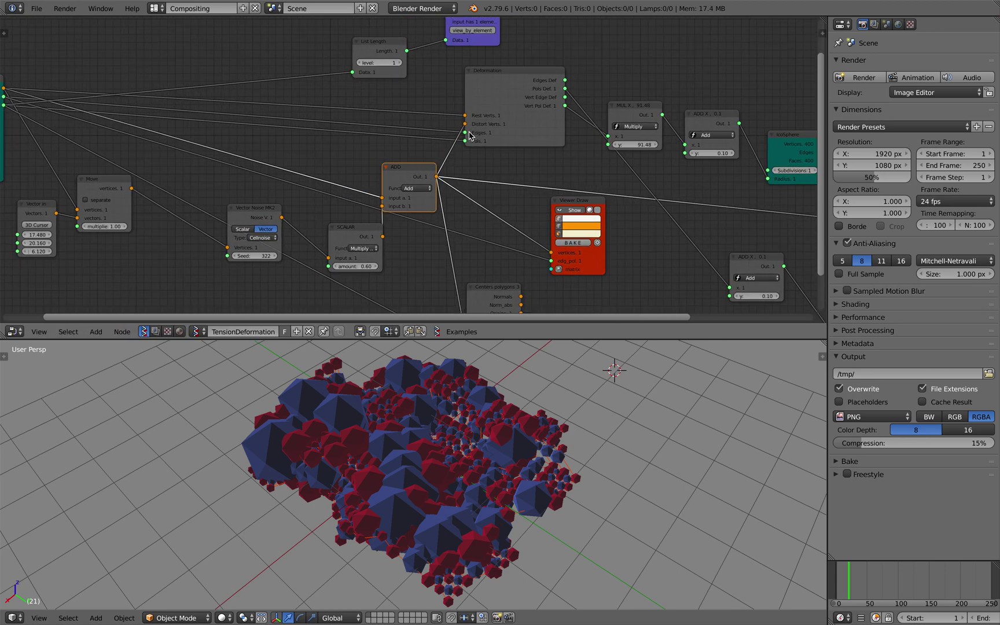
{"action": "scroll", "coordinate": [474, 133], "scroll_direction": "up", "scroll_amount": 1}
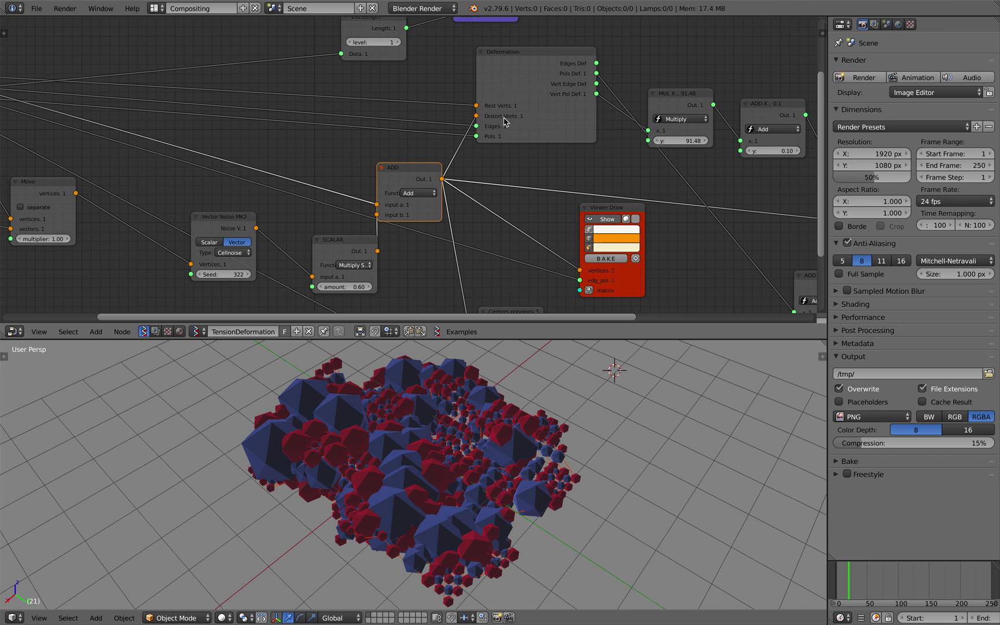
{"action": "left_click_drag", "start_coordinate": [503, 95], "coordinate": [510, 105]}
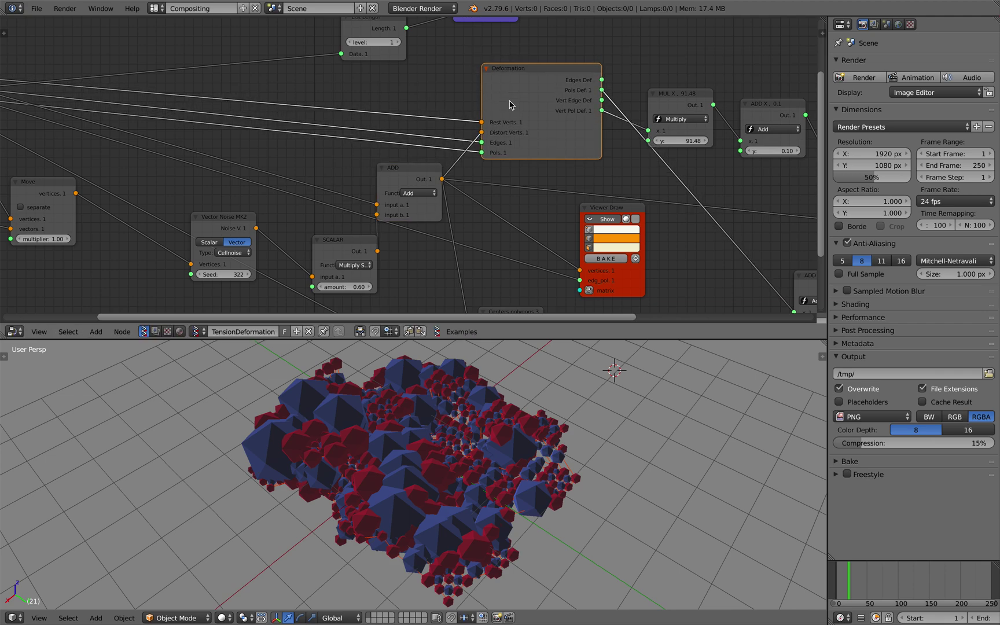
{"action": "left_click_drag", "start_coordinate": [503, 86], "coordinate": [491, 68]}
{"action": "scroll", "coordinate": [139, 123], "scroll_direction": "up", "scroll_amount": 1, "text": "ctrl"}
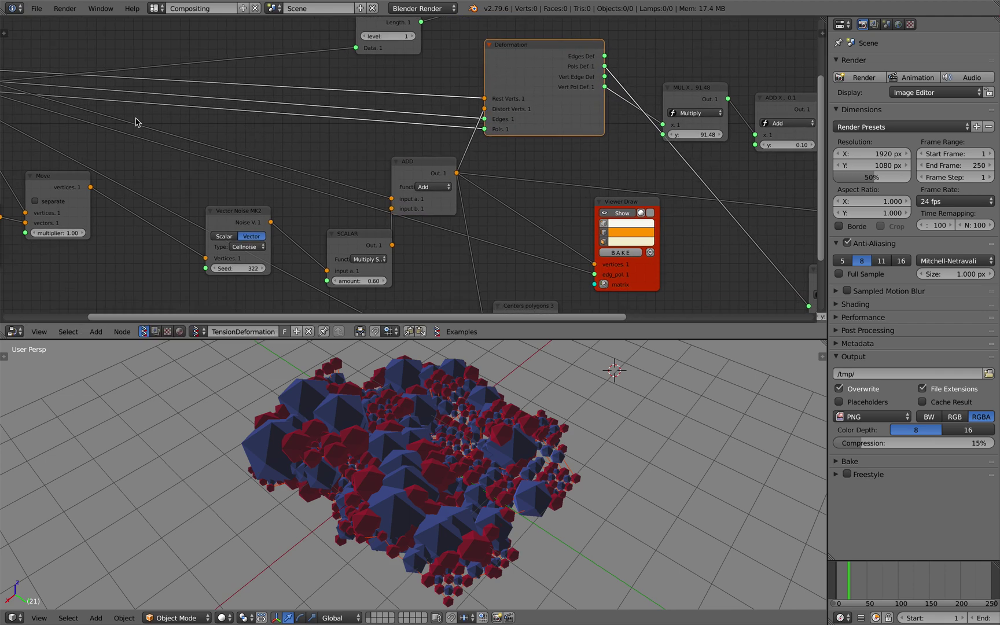
{"action": "scroll", "coordinate": [99, 123], "scroll_direction": "up", "scroll_amount": 4, "text": "ctrl"}
{"action": "scroll", "coordinate": [625, 95], "scroll_direction": "down", "scroll_amount": 4, "text": "ctrl"}
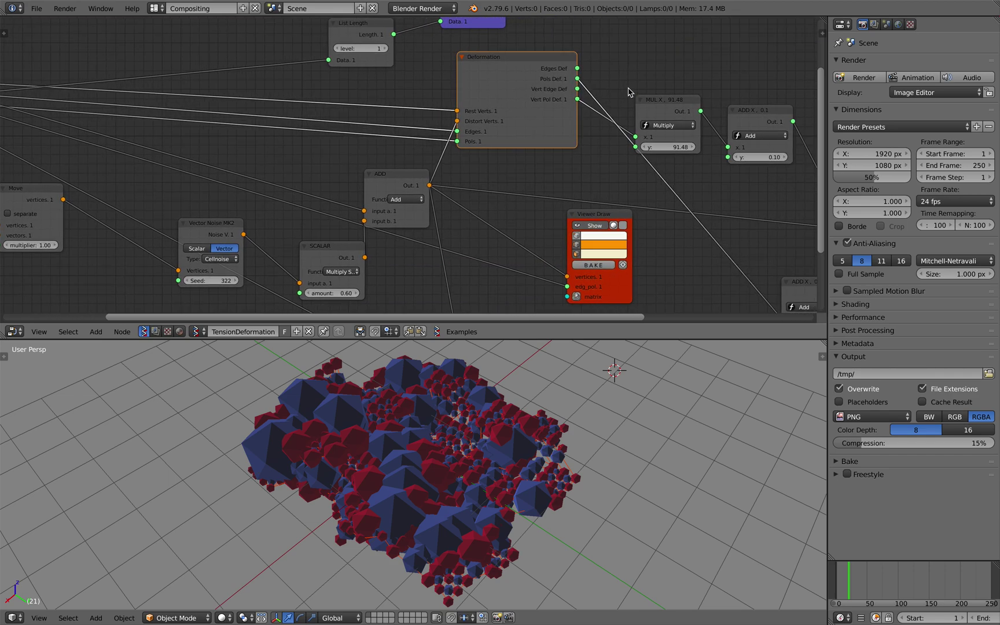
{"action": "scroll", "coordinate": [630, 93], "scroll_direction": "up", "scroll_amount": 1}
{"action": "left_click_drag", "start_coordinate": [572, 59], "coordinate": [566, 78]}
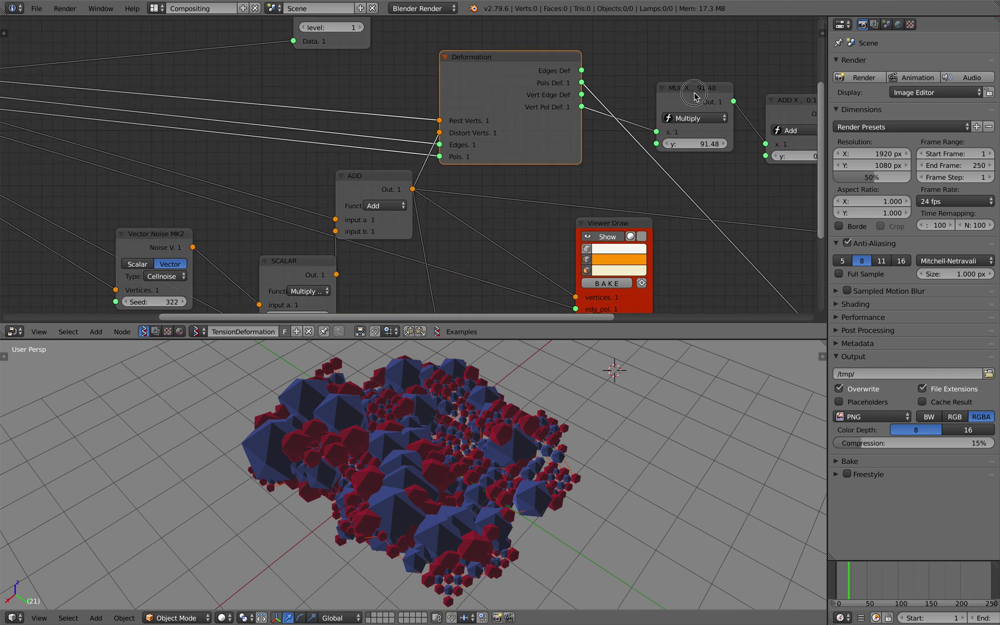
{"action": "left_click_drag", "start_coordinate": [693, 92], "coordinate": [693, 74]}
{"action": "scroll", "coordinate": [547, 114], "scroll_direction": "down", "scroll_amount": 3, "text": "ctrl"}
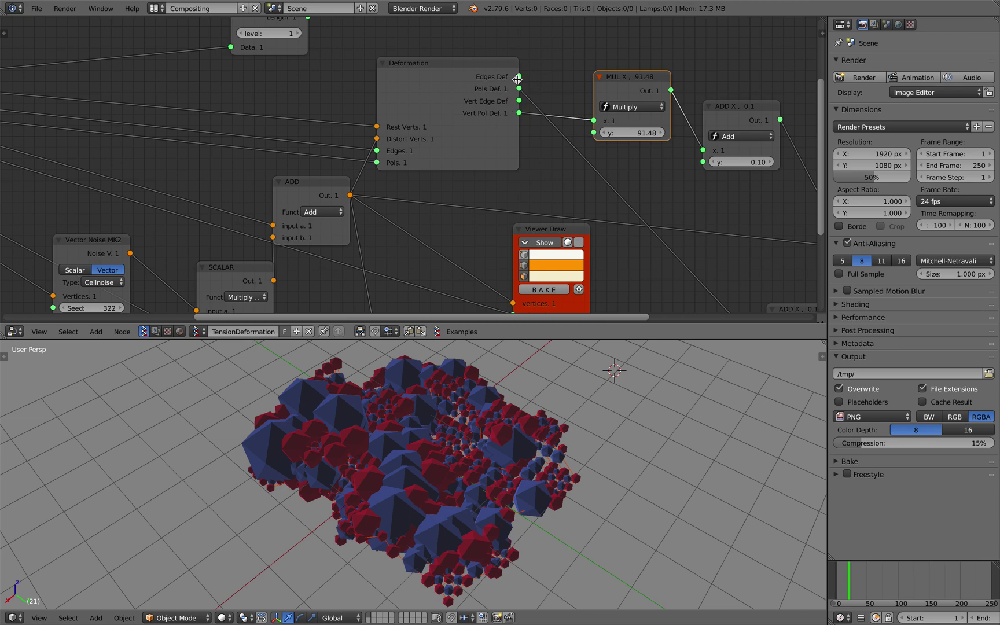
Move the Deformation node down-left, orbit the icosphere cluster from several sides, and start saving
{"action": "left_click_drag", "start_coordinate": [495, 74], "coordinate": [491, 90]}
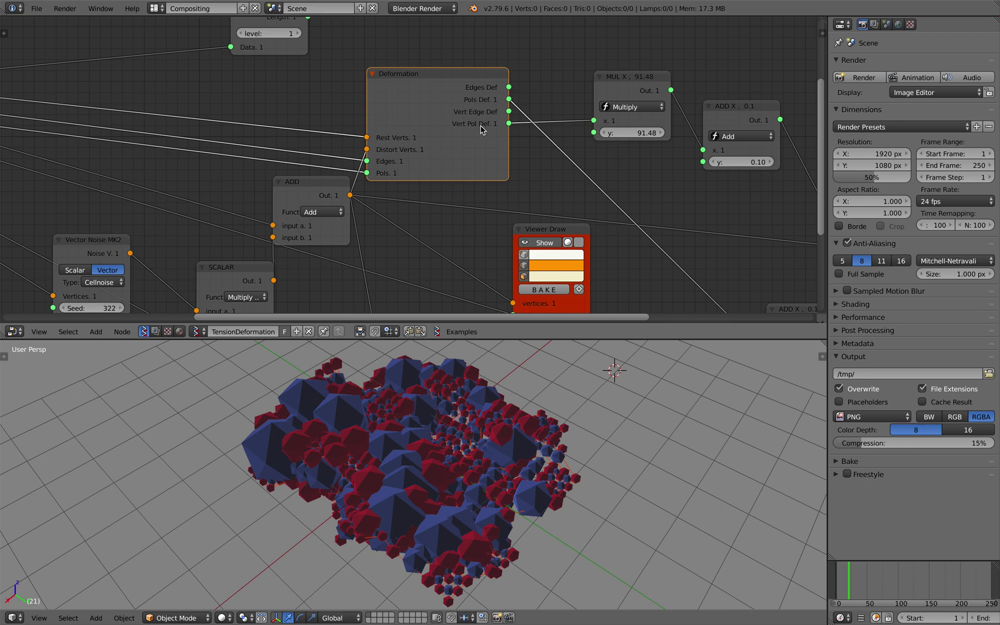
{"action": "scroll", "coordinate": [520, 149], "scroll_direction": "up", "scroll_amount": 2}
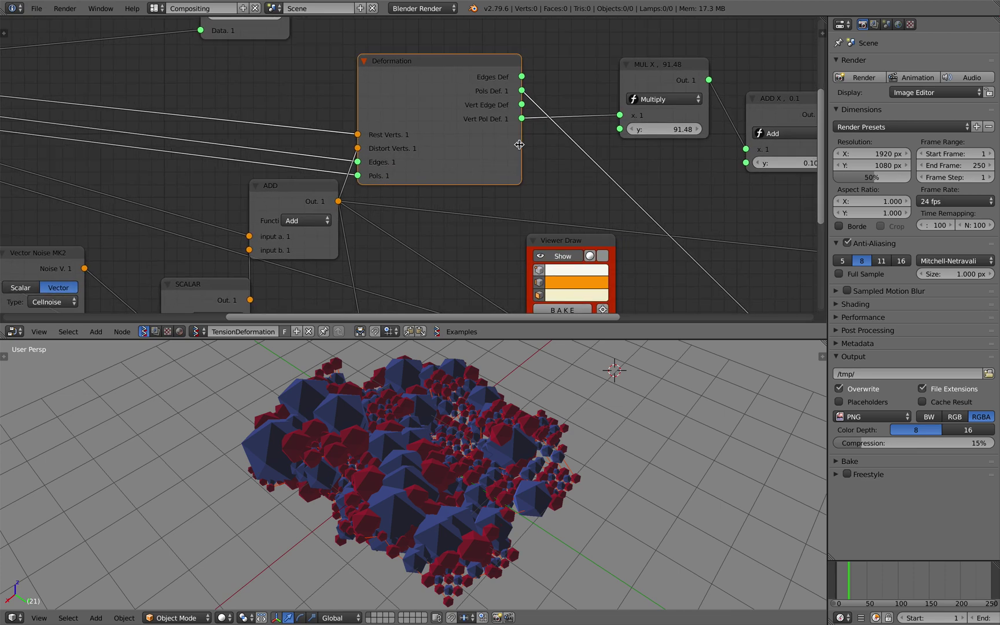
{"action": "middle_click_drag", "start_coordinate": [508, 360], "coordinate": [469, 390]}
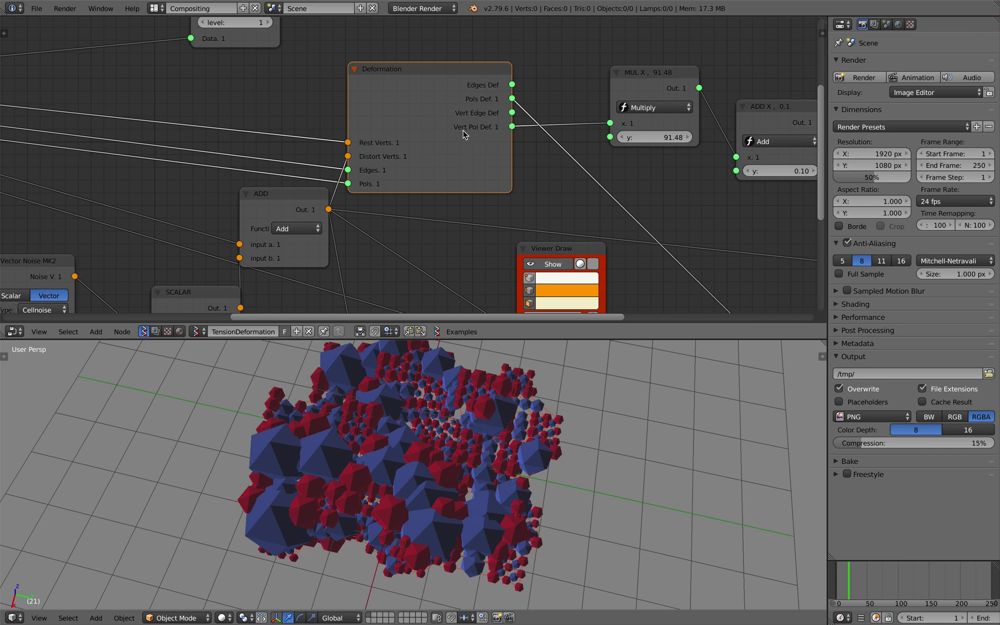
{"action": "middle_click_drag", "start_coordinate": [469, 367], "coordinate": [451, 382]}
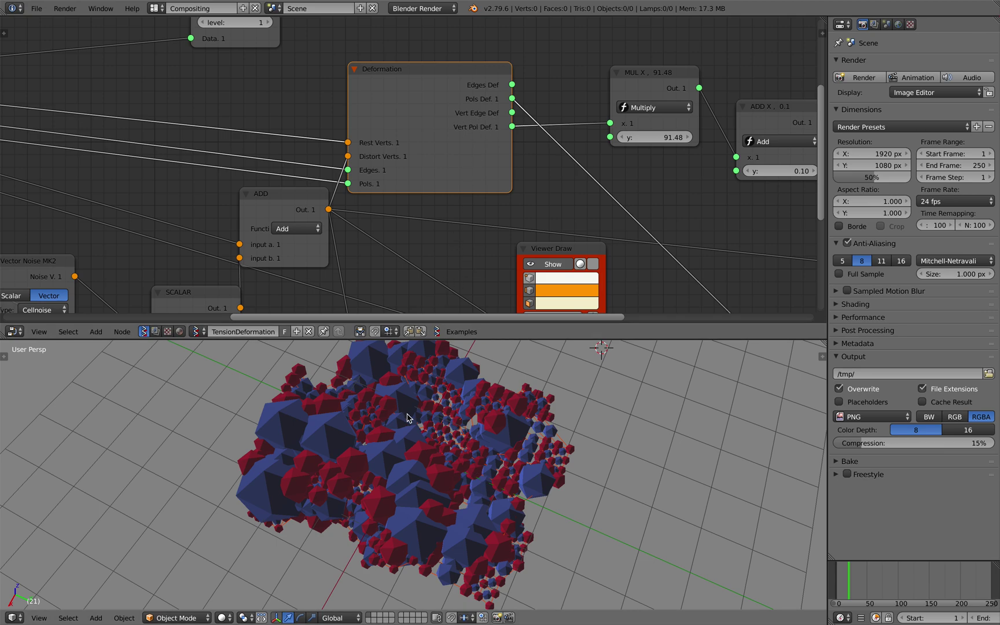
{"action": "middle_click_drag", "start_coordinate": [426, 375], "coordinate": [414, 407]}
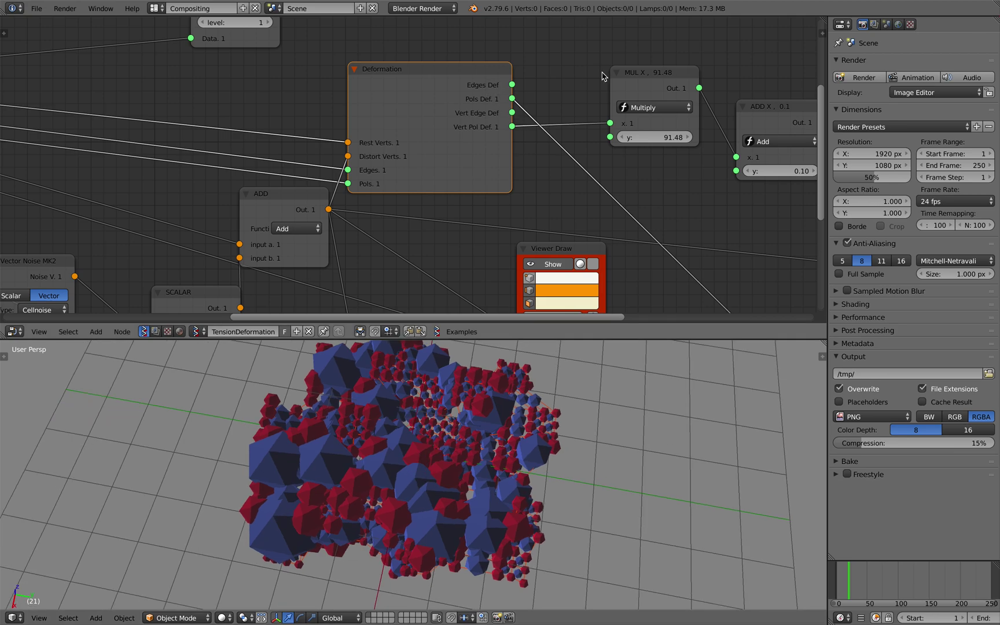
{"action": "key", "text": "KP_4"}
{"action": "key", "text": "KP_4"}
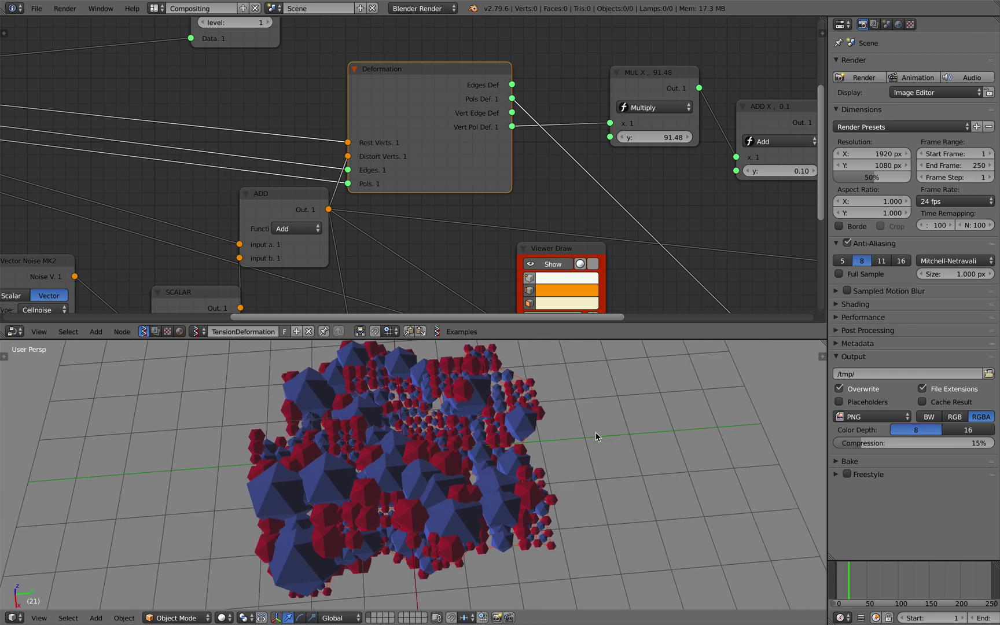
{"action": "key", "text": "KP_8"}
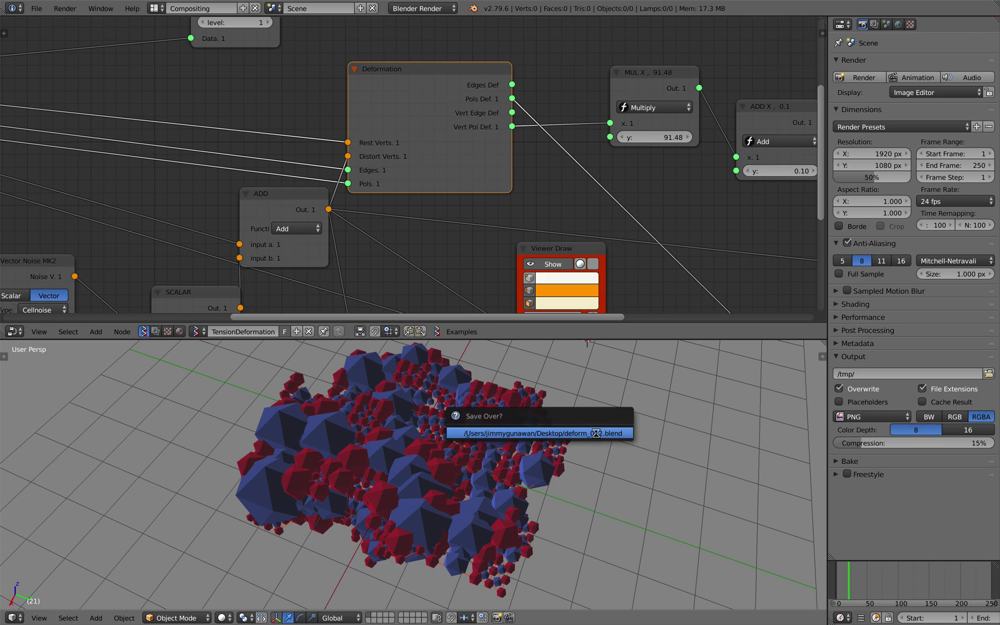
Confirm saving over the existing file and view the cluster from higher above
{"action": "key", "text": "KP_2"}
{"action": "key", "text": "KP_2"}
{"action": "key", "text": "KP_4"}
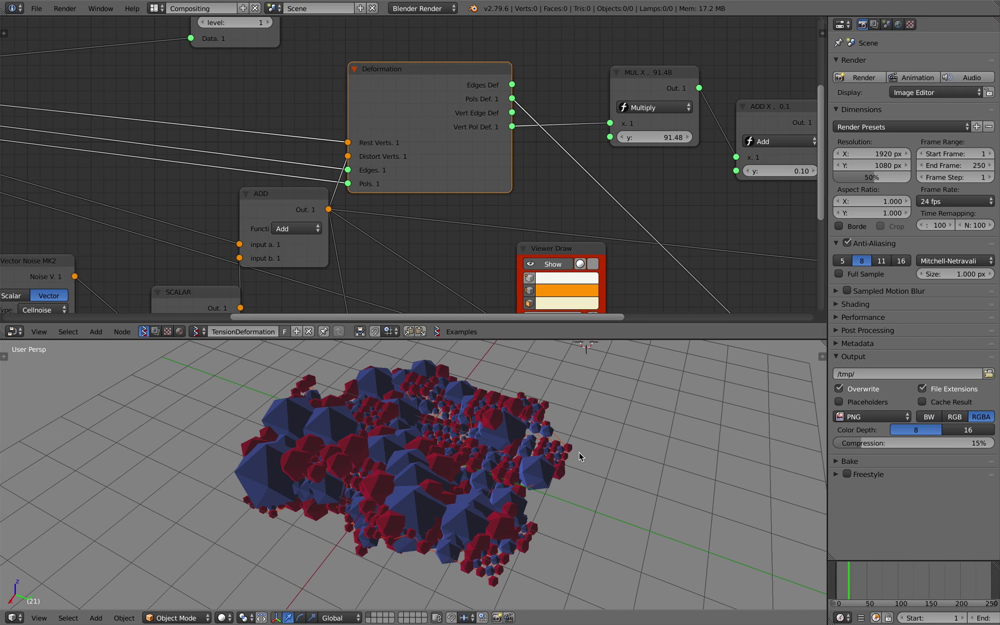
{"action": "middle_click_drag", "start_coordinate": [579, 453], "coordinate": [552, 448]}
{"action": "scroll", "coordinate": [552, 452], "scroll_direction": "down", "scroll_amount": 1}
{"action": "scroll", "coordinate": [552, 451], "scroll_direction": "down", "scroll_amount": 1}
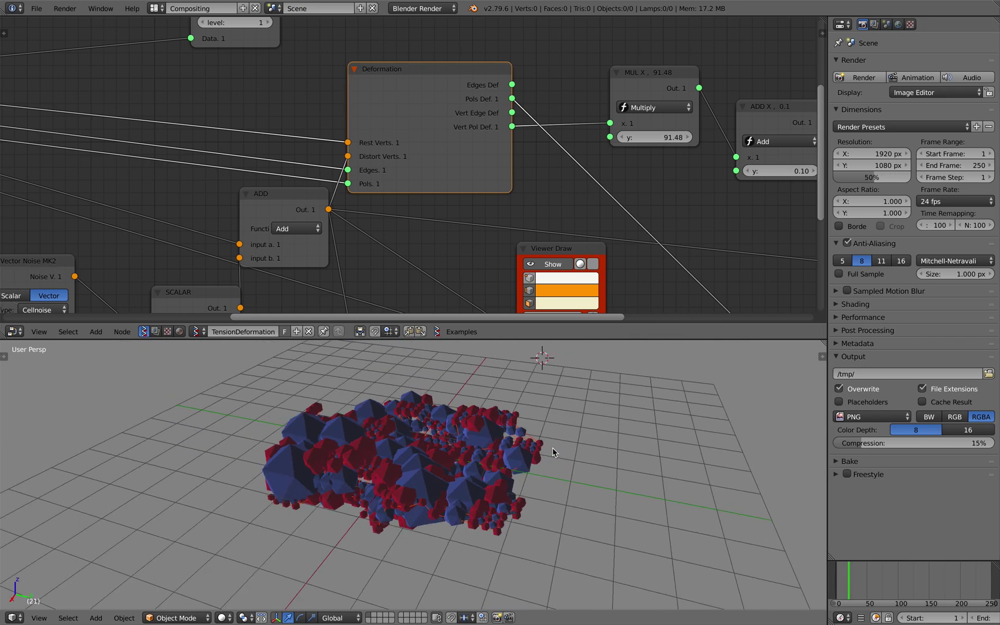
Switch to the pull request and open its first screenshot at full size
{"action": "key", "text": "ctrl+Right"}
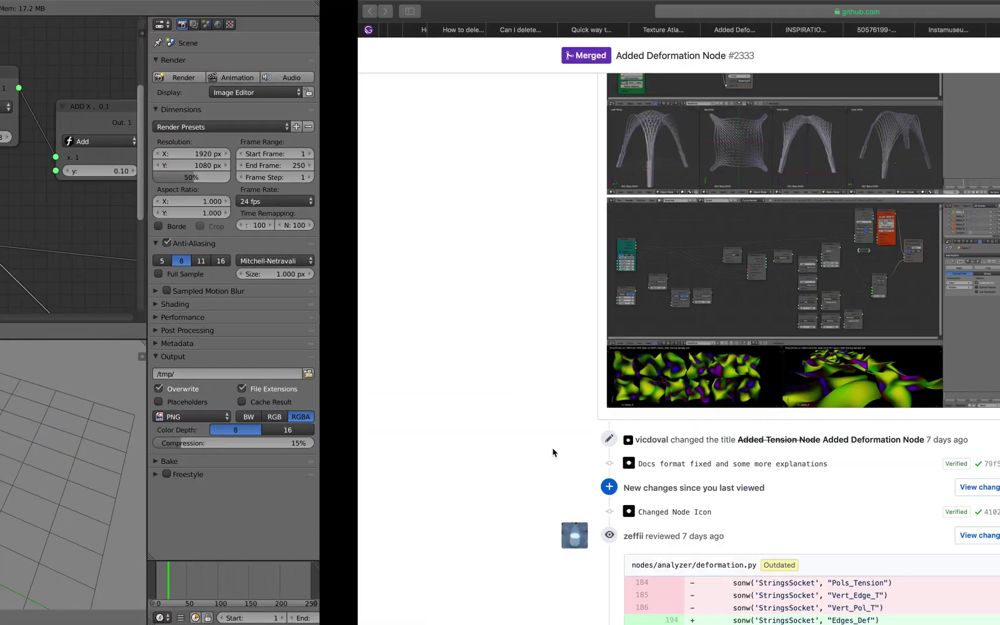
{"action": "scroll", "coordinate": [552, 451], "scroll_direction": "up", "scroll_amount": 5}
{"action": "scroll", "coordinate": [553, 451], "scroll_direction": "up", "scroll_amount": 5}
{"action": "scroll", "coordinate": [553, 452], "scroll_direction": "up", "scroll_amount": 5}
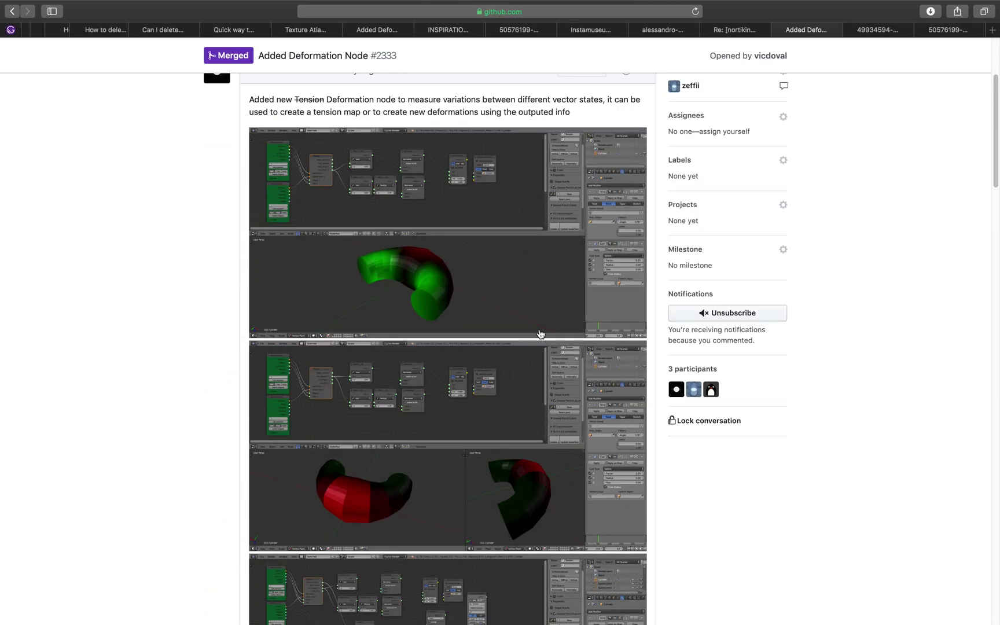
{"action": "left_click", "coordinate": [403, 193]}
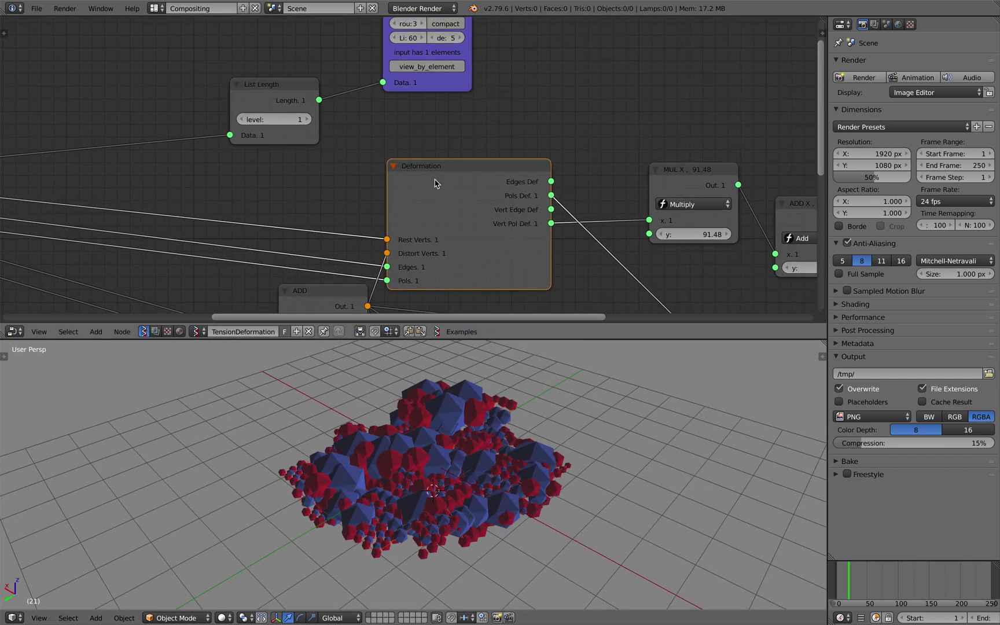
Raise the Deformation node, frame the whole node tree, and orbit the model a quarter turn
{"action": "left_click_drag", "start_coordinate": [435, 185], "coordinate": [440, 153]}
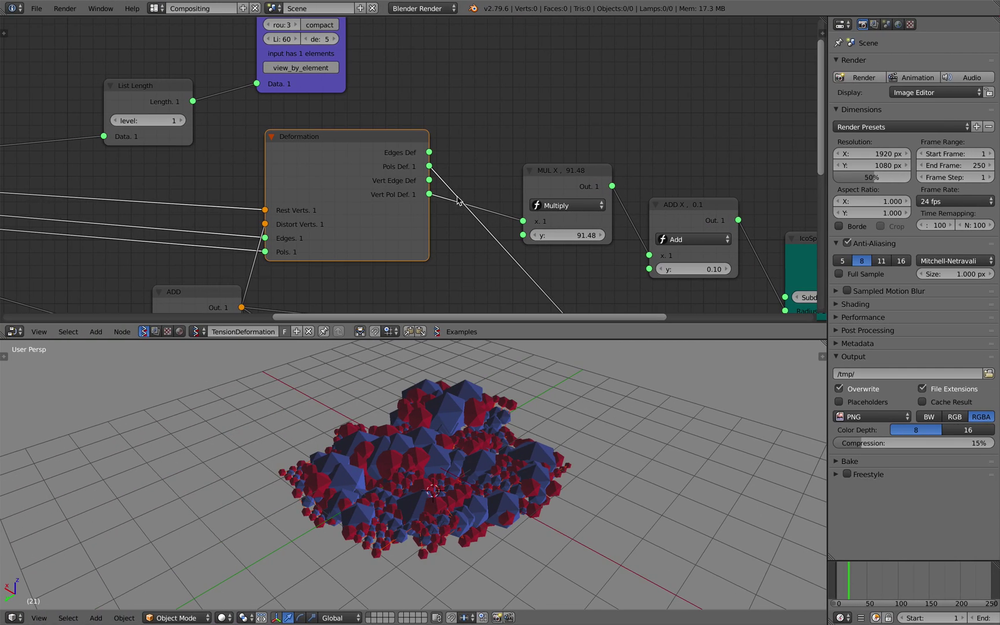
{"action": "scroll", "coordinate": [457, 201], "scroll_direction": "down", "scroll_amount": 2}
{"action": "scroll", "coordinate": [457, 201], "scroll_direction": "down", "scroll_amount": 2}
{"action": "key", "text": "Home"}
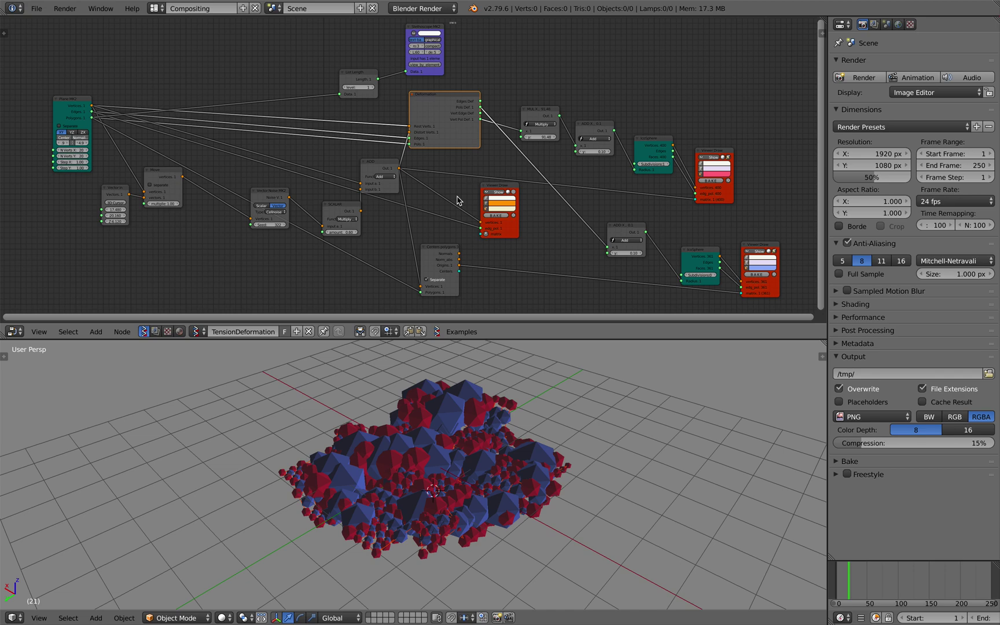
{"action": "middle_click_drag", "start_coordinate": [492, 367], "coordinate": [504, 383]}
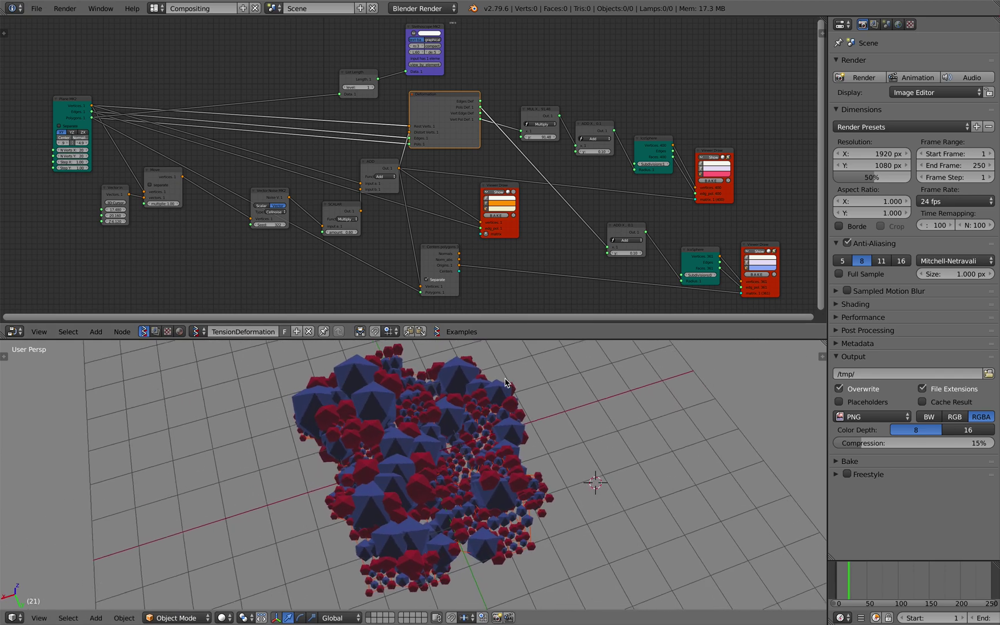